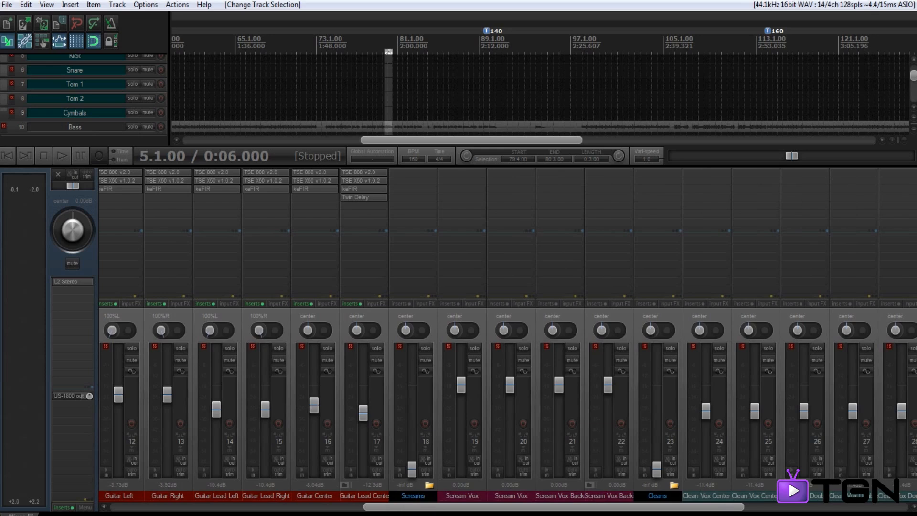
Select the Screams folder track, expand its child tracks in the arrangement, and place the edit cursor at 19.3.00
click(412, 477)
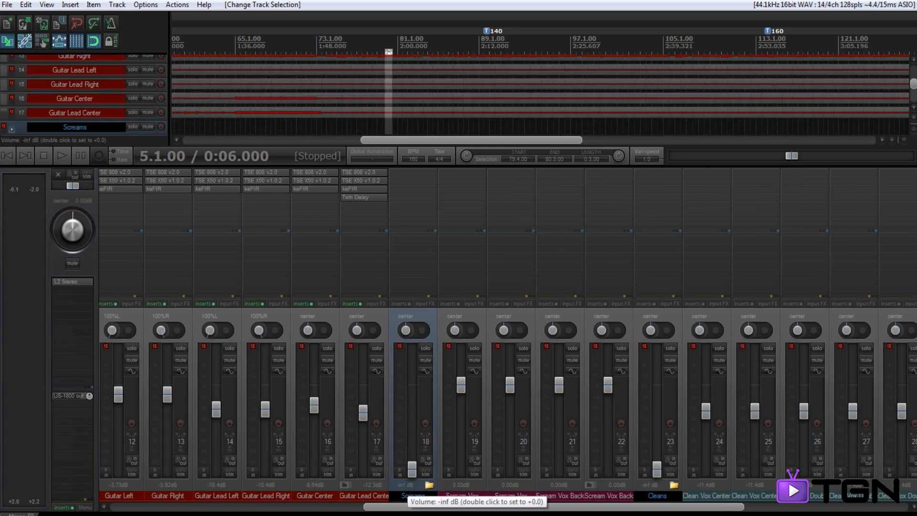
scroll(540, 89, up, 5)
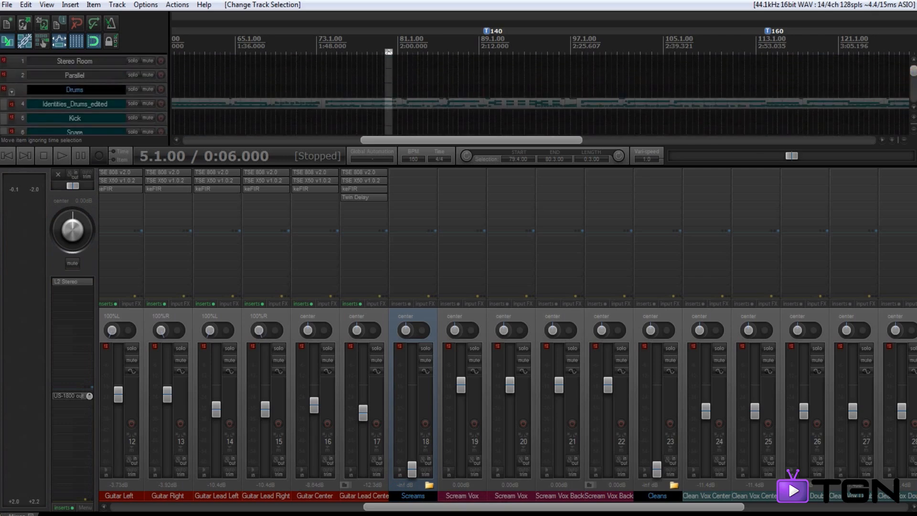
scroll(540, 91, down, 12)
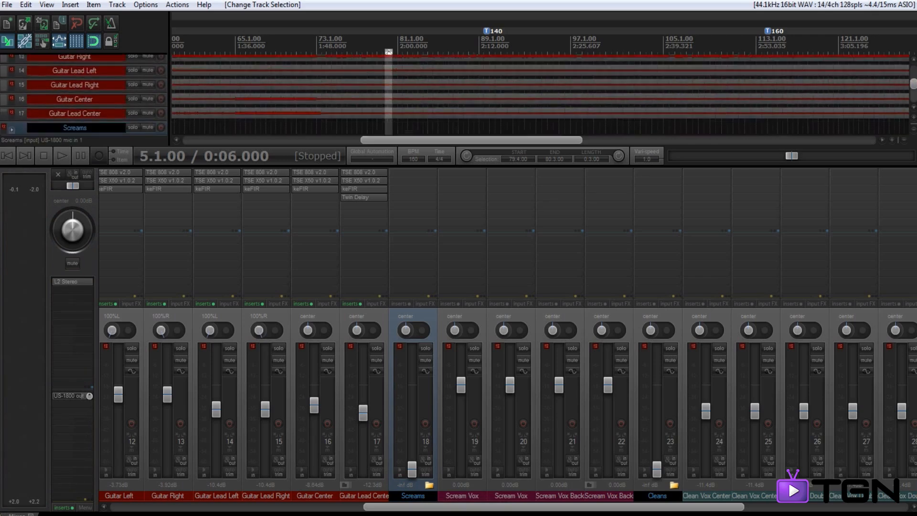
scroll(540, 91, up, 3)
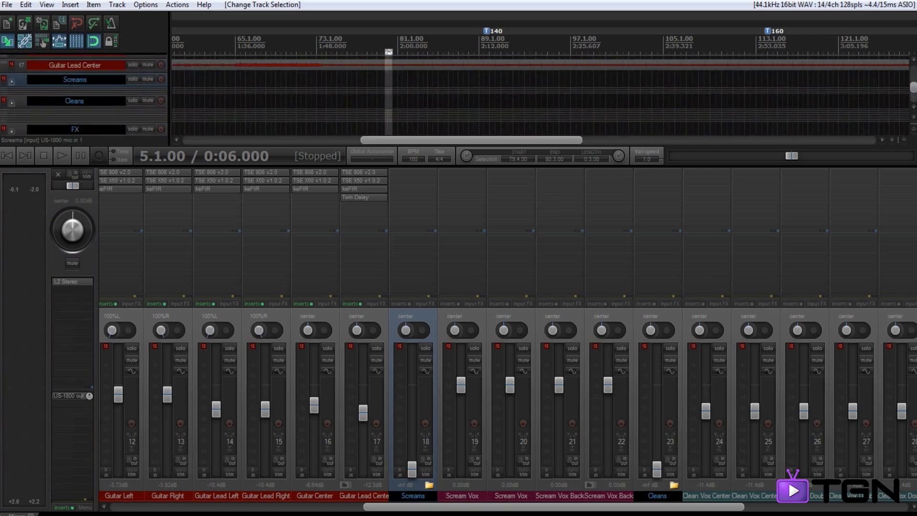
scroll(543, 91, left, 5)
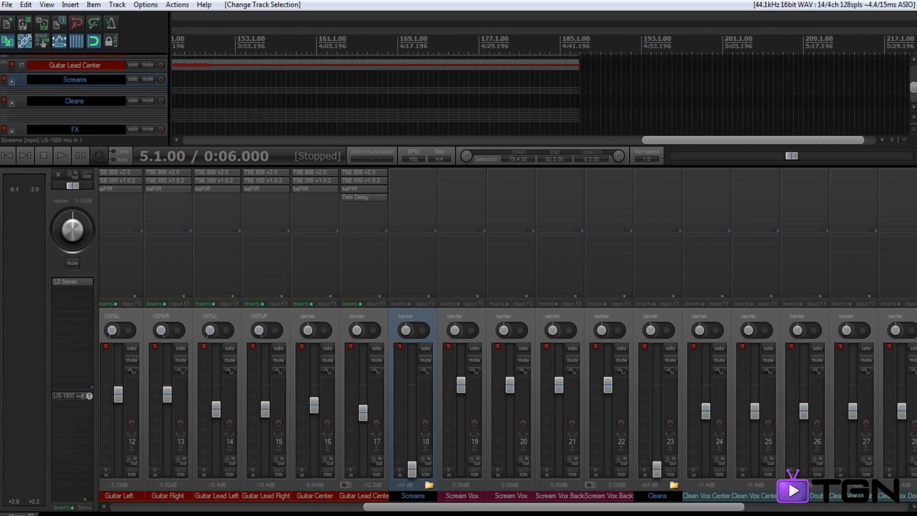
scroll(544, 91, left, 8)
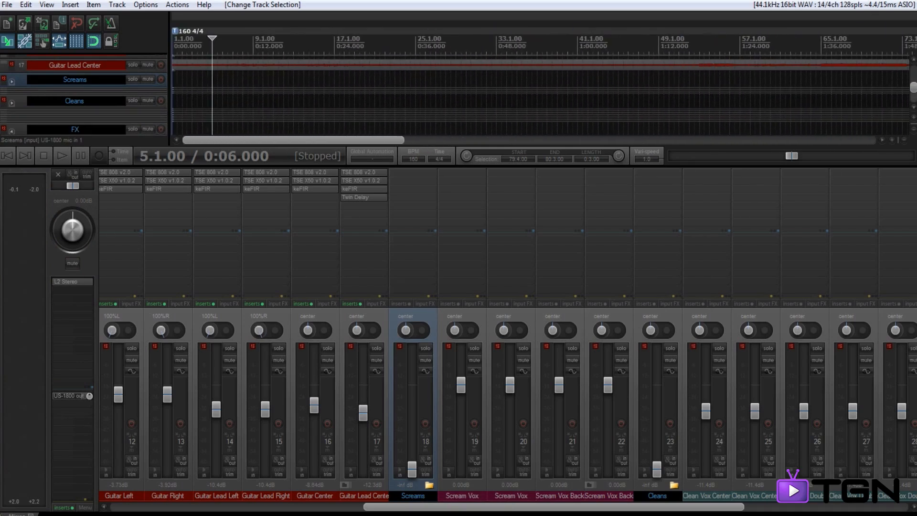
click(11, 82)
click(360, 44)
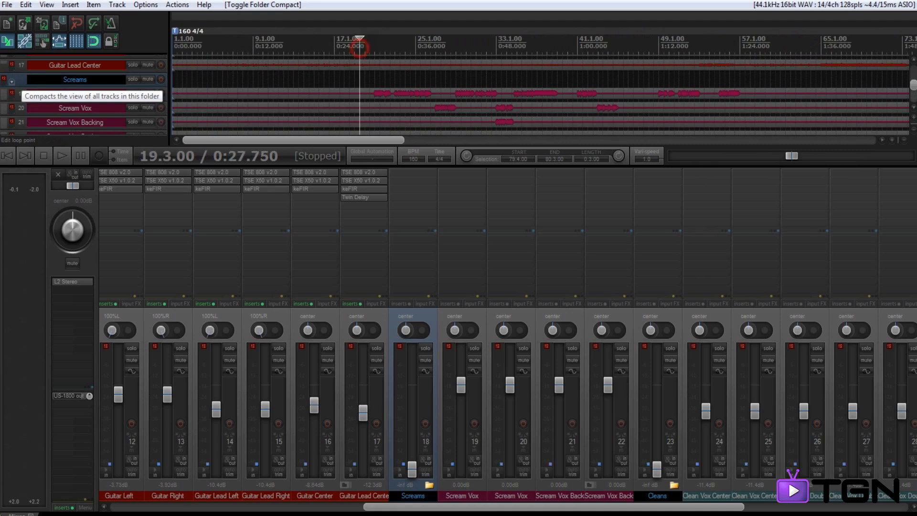
Turn off solo on the record-armed track 35 at the end of the mixer
key(space)
key(space)
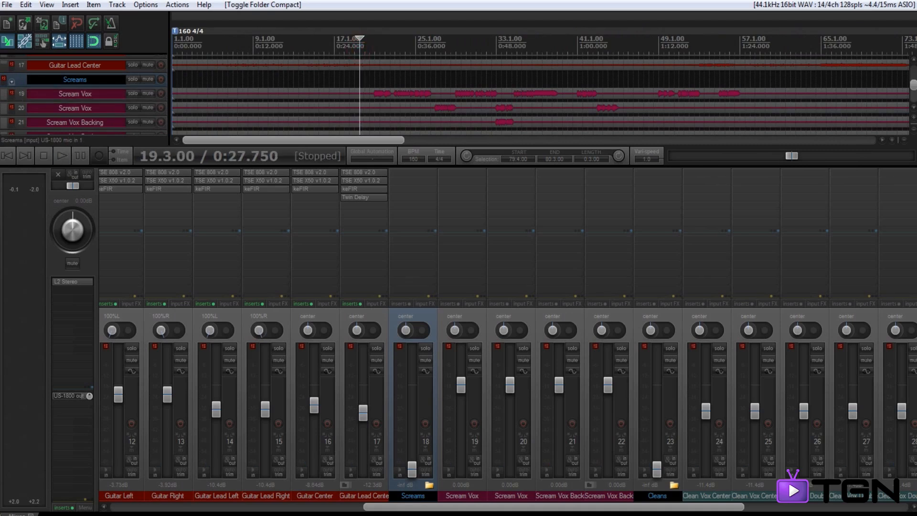
key(space)
key(space)
scroll(506, 334, right, 7)
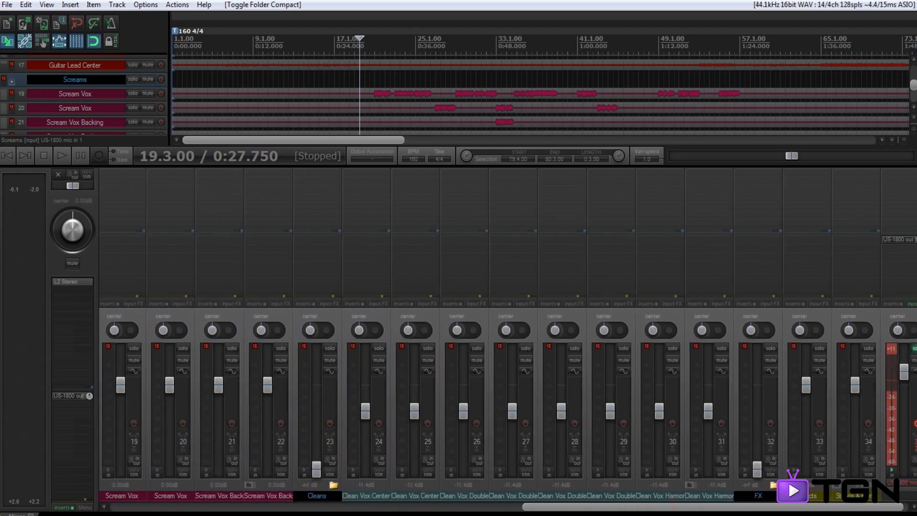
drag(621, 507, 627, 507)
click(907, 348)
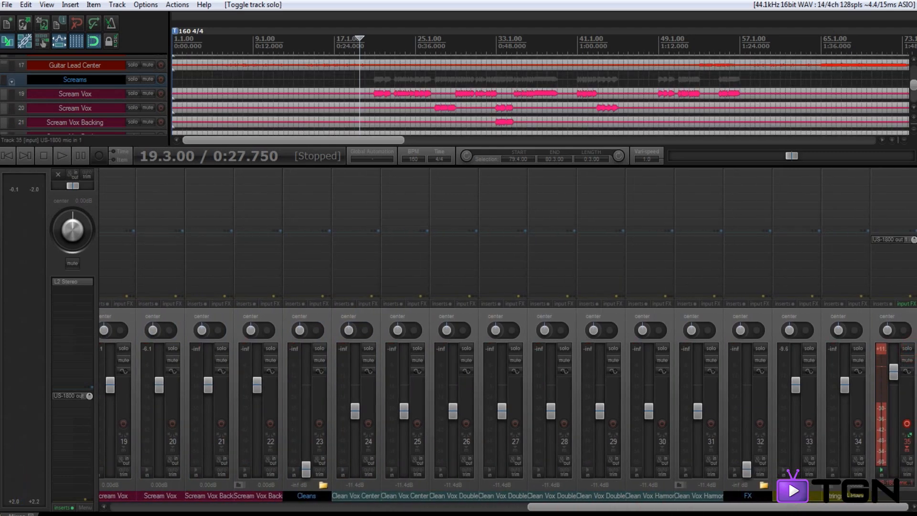
Play the song from the edit cursor and raise the Screams folder track's volume to -3.14 dB, then stop playback
key(space)
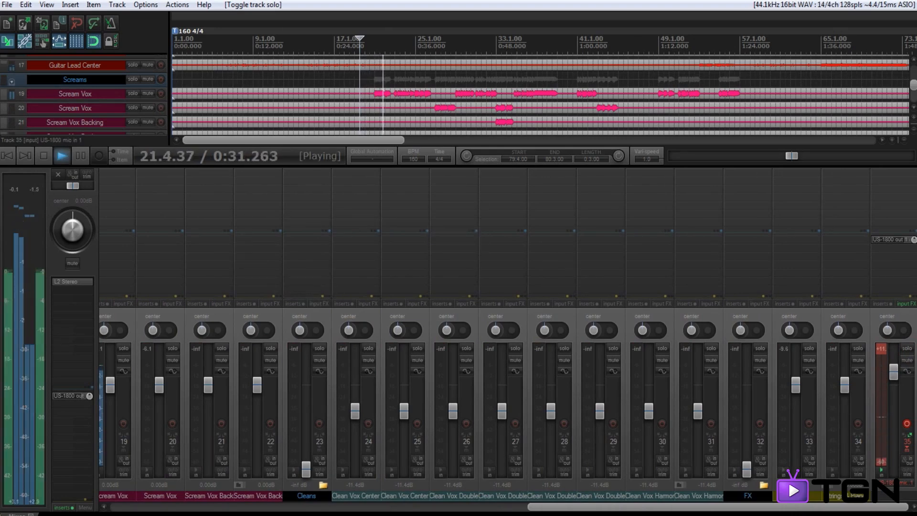
drag(677, 507, 537, 508)
drag(347, 469, 347, 392)
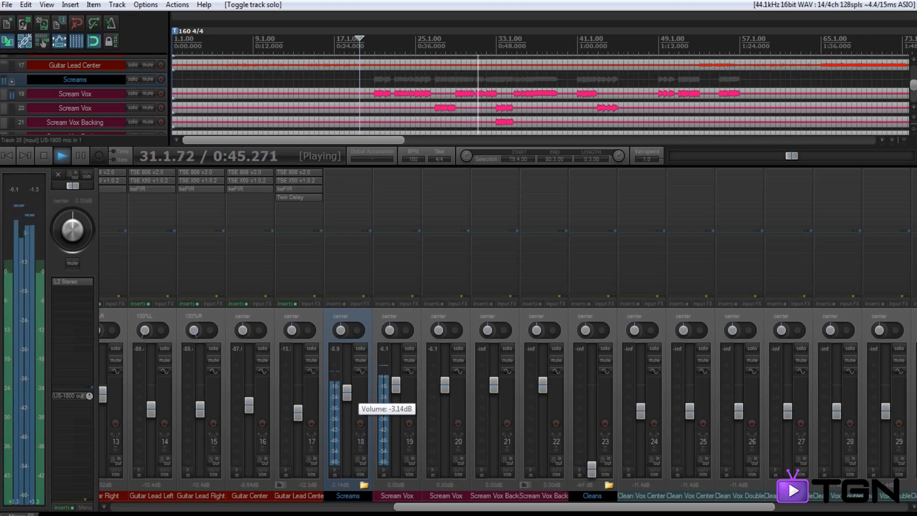
drag(347, 392, 347, 393)
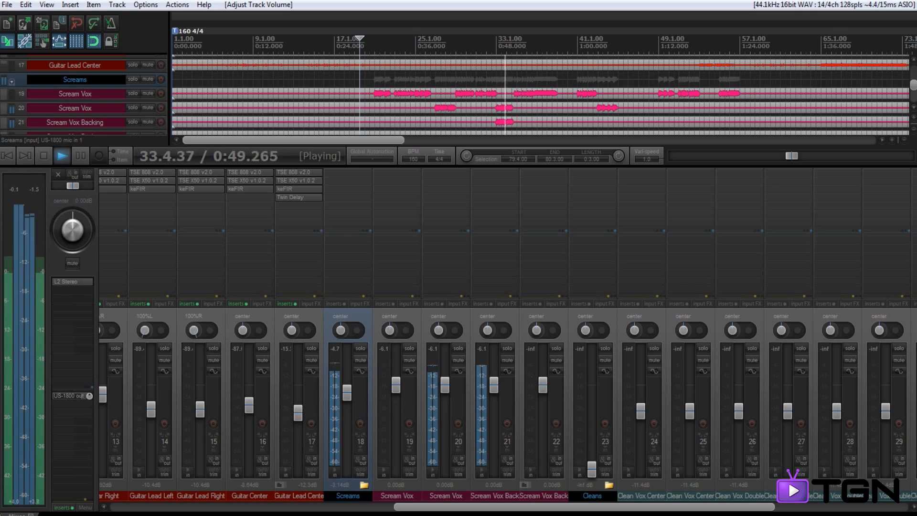
mouse_move(543, 384)
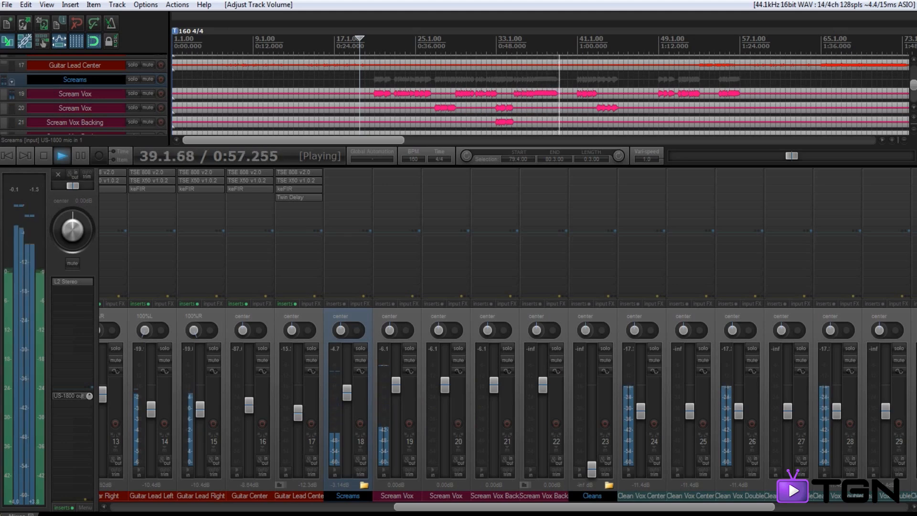
key(space)
Insert two empty tracks between Guitar Lead Center and the Screams folder, and name the first one Vocals Ambient
scroll(507, 334, left, 1)
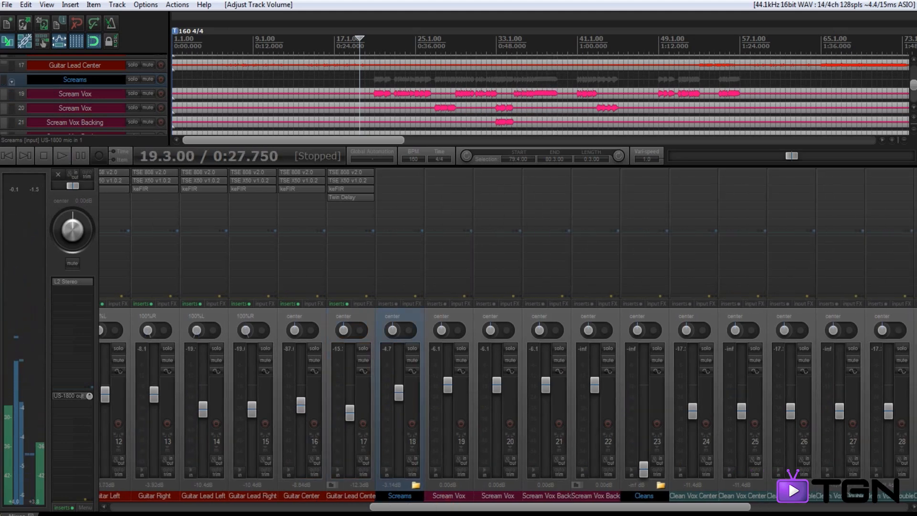
scroll(508, 334, left, 3)
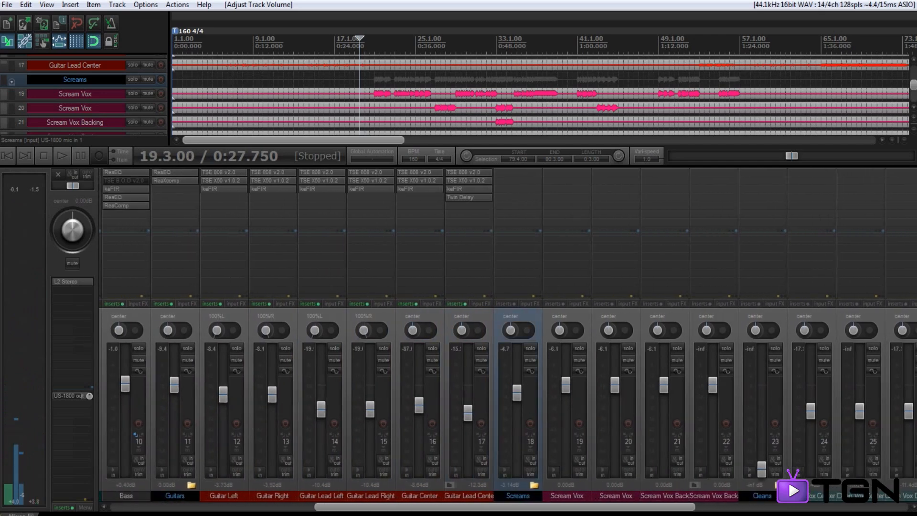
right_click(499, 318)
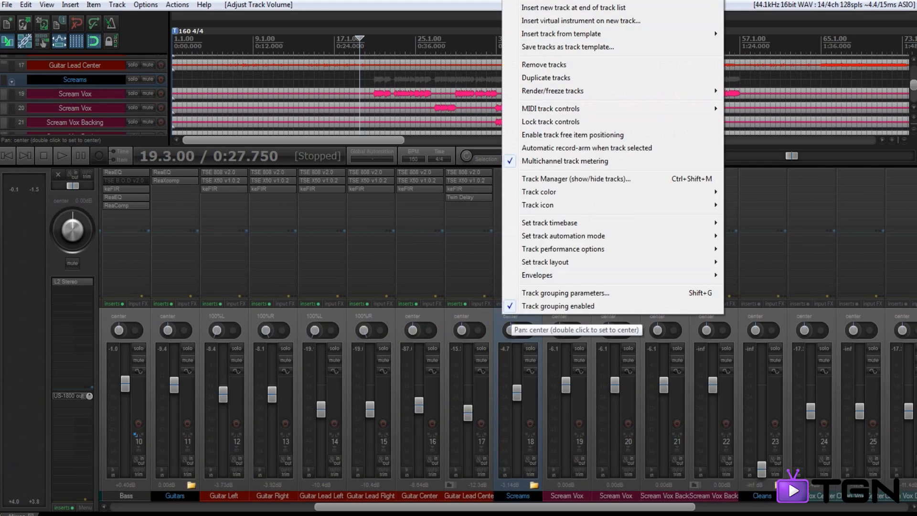
click(545, 3)
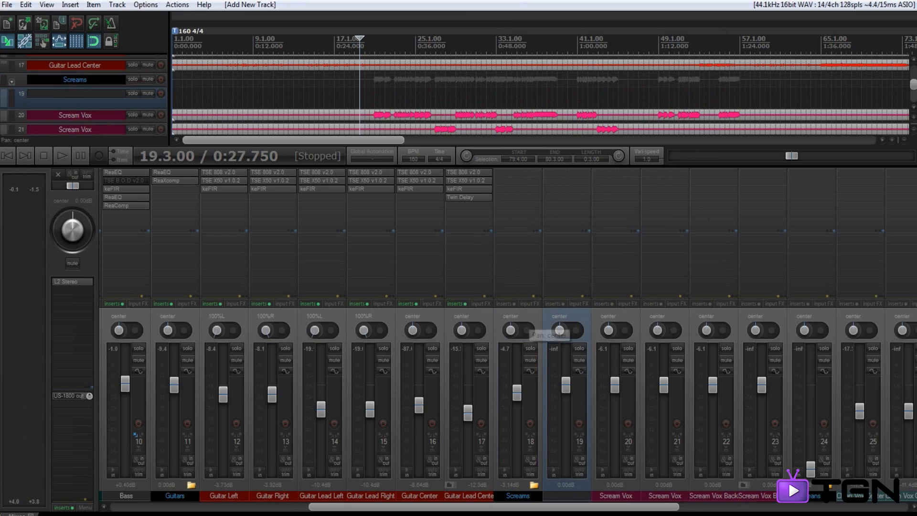
click(479, 316)
right_click(479, 317)
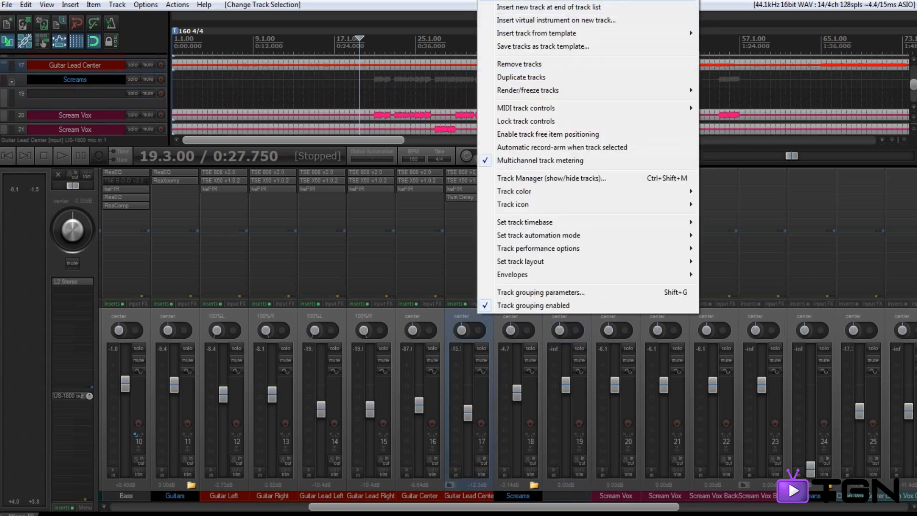
click(526, 3)
drag(629, 315, 543, 316)
double_click(515, 496)
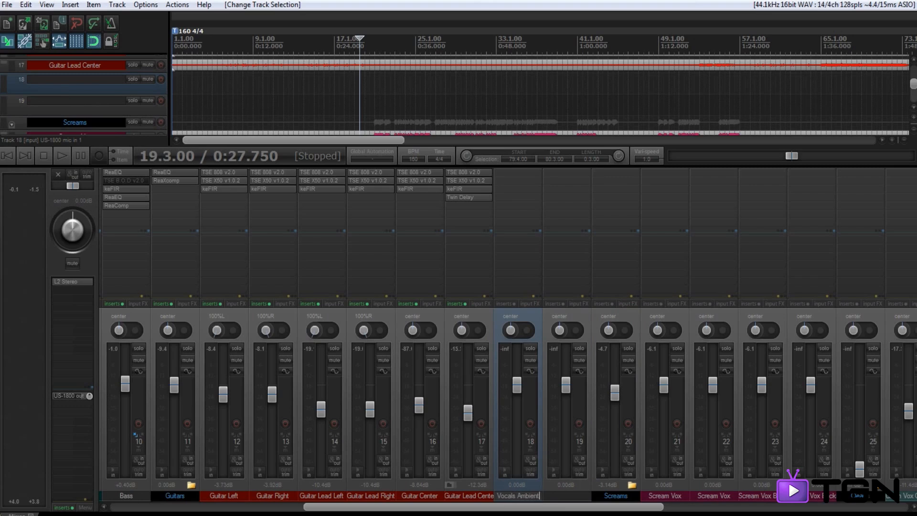
key(Return)
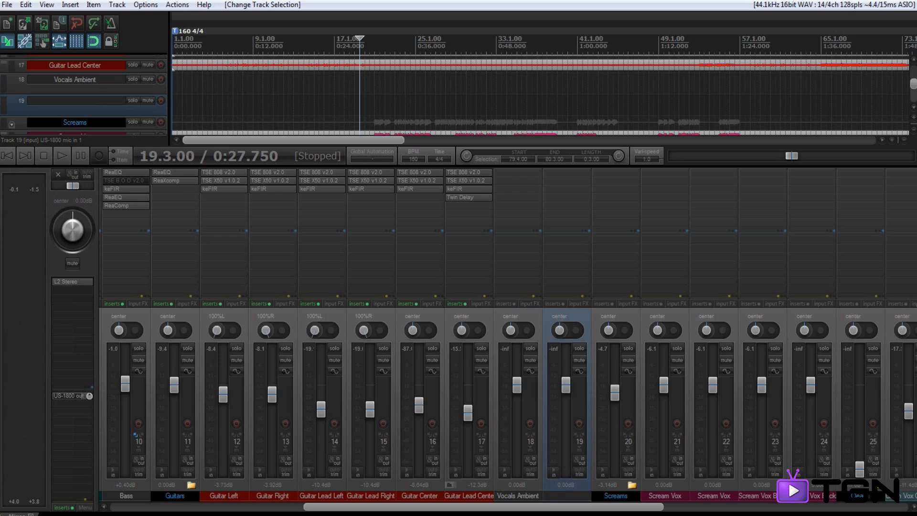
In the input FX chain of track 37, set the epicVerb reverb time to 339 ms and close the chain
drag(637, 509, 882, 508)
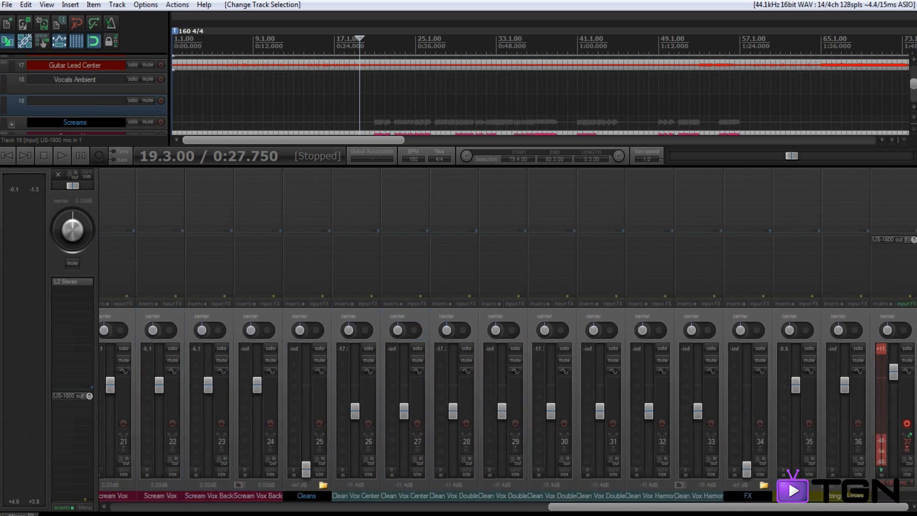
click(905, 304)
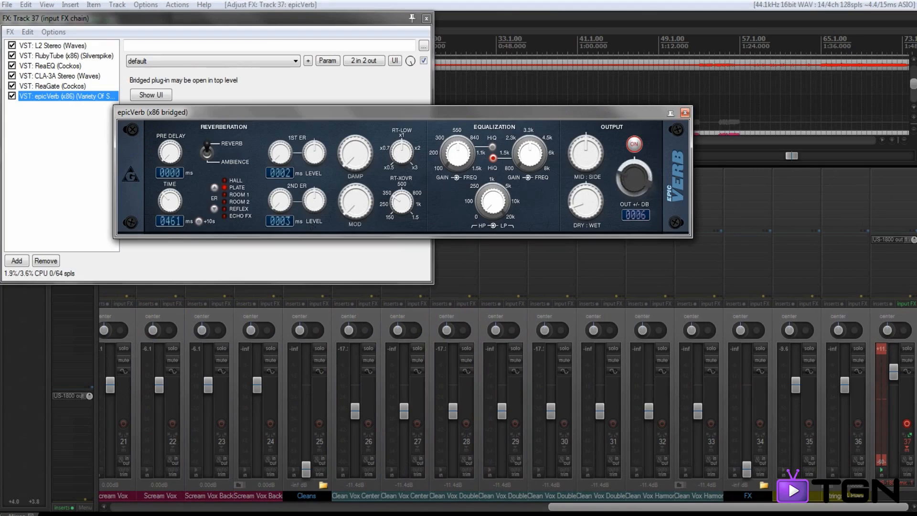
drag(170, 201, 170, 203)
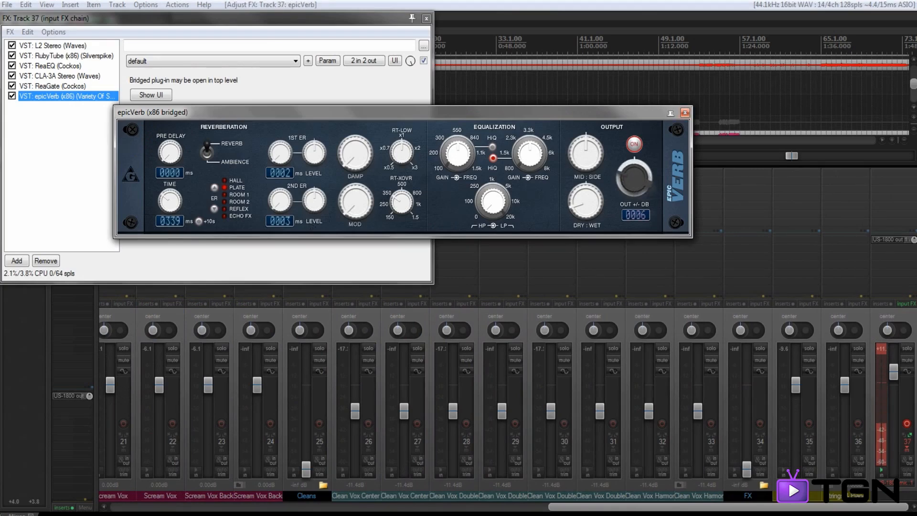
click(426, 18)
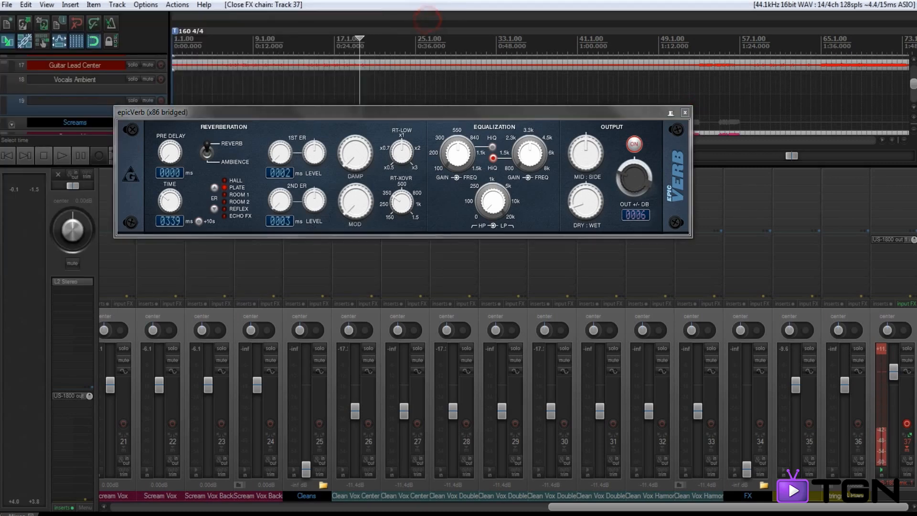
Name the empty track 19, just before the Screams folder, Screams Comp
drag(693, 507, 500, 507)
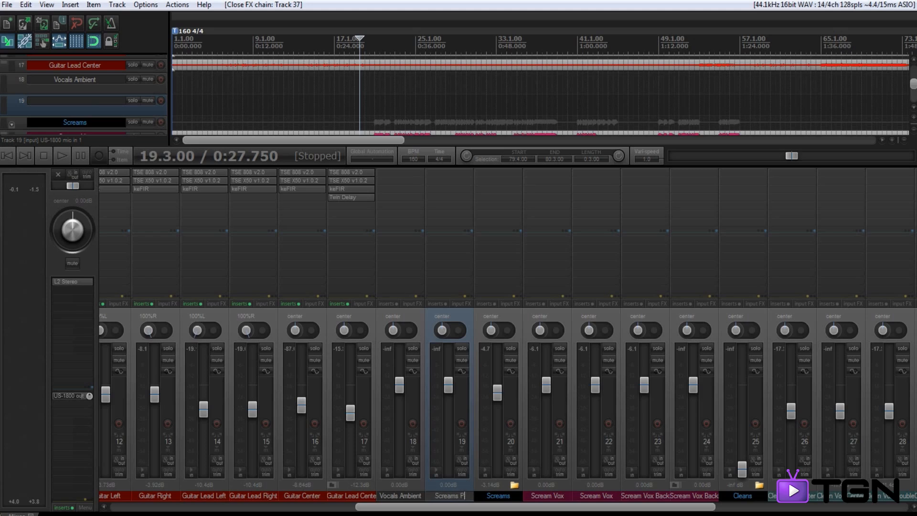
key(Return)
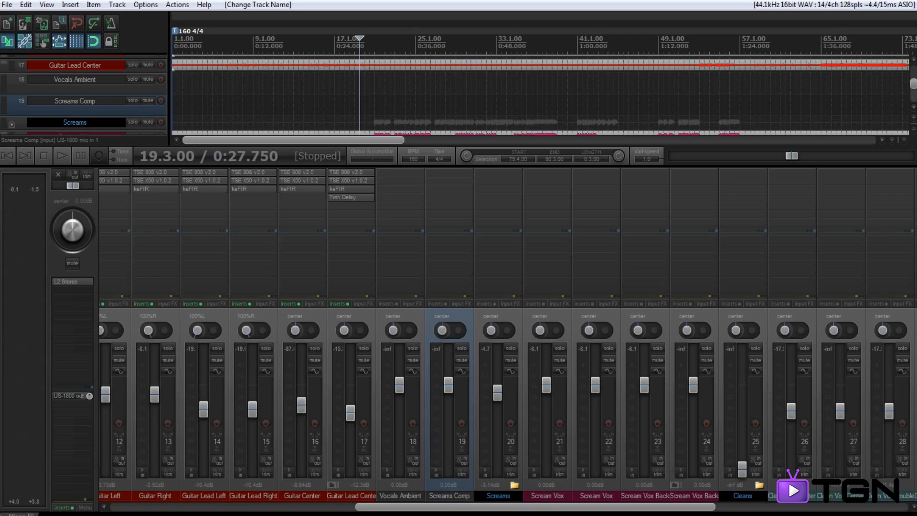
Add the DensitymkIII compressor from the Dynamics folder to Screams Comp and set its timing to 2.0/300
click(447, 173)
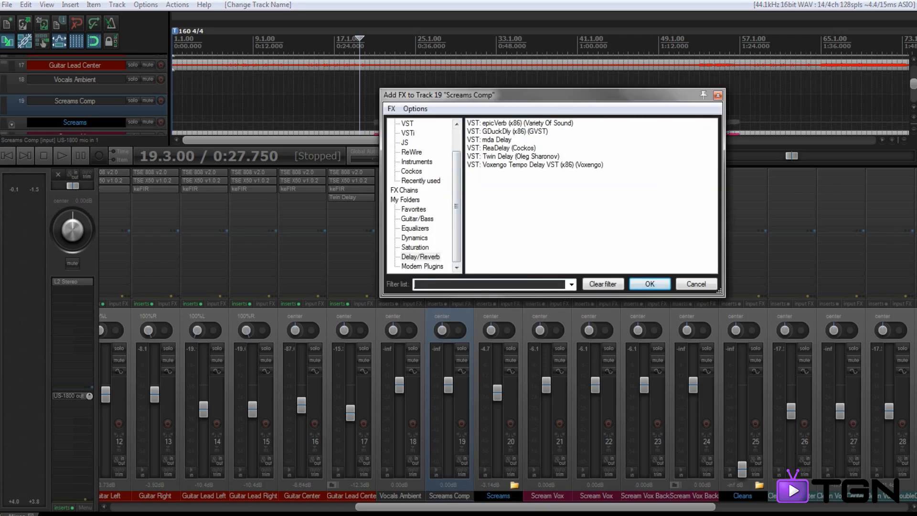
click(412, 238)
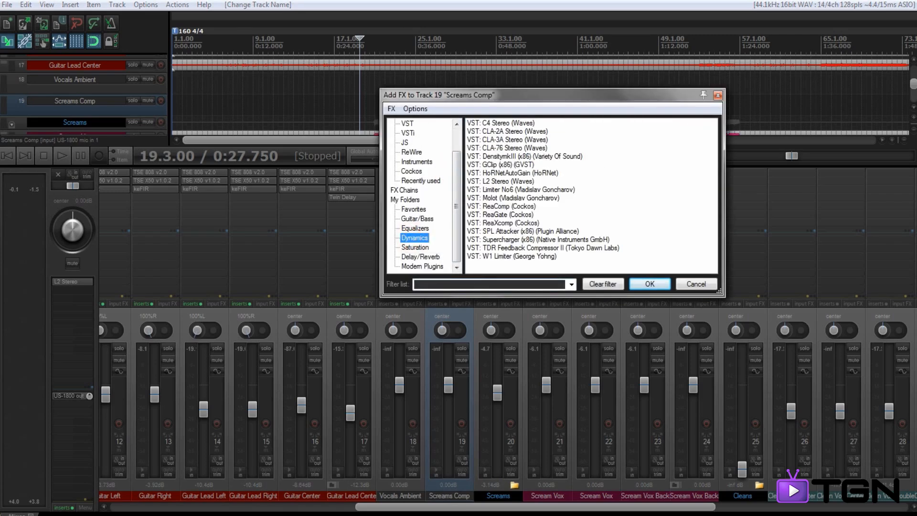
double_click(511, 156)
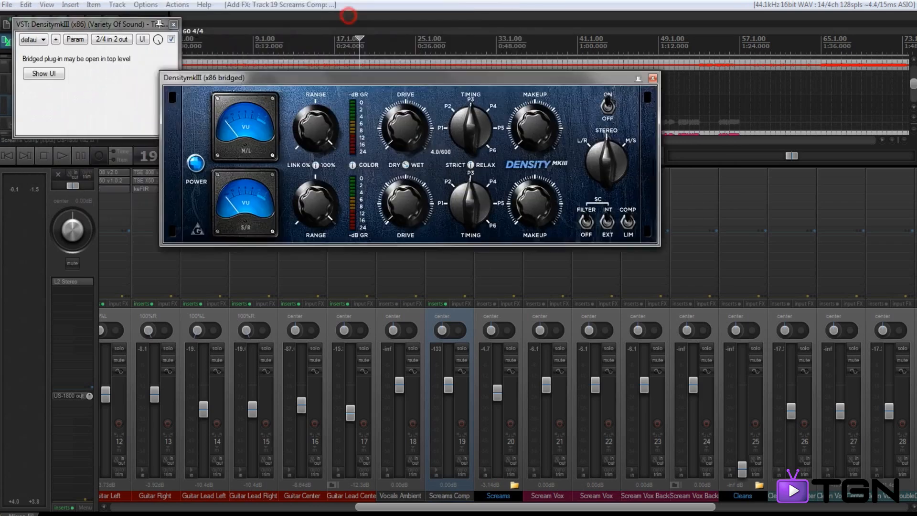
mouse_move(605, 144)
mouse_down()
mouse_move(605, 157)
mouse_move(594, 145)
mouse_up()
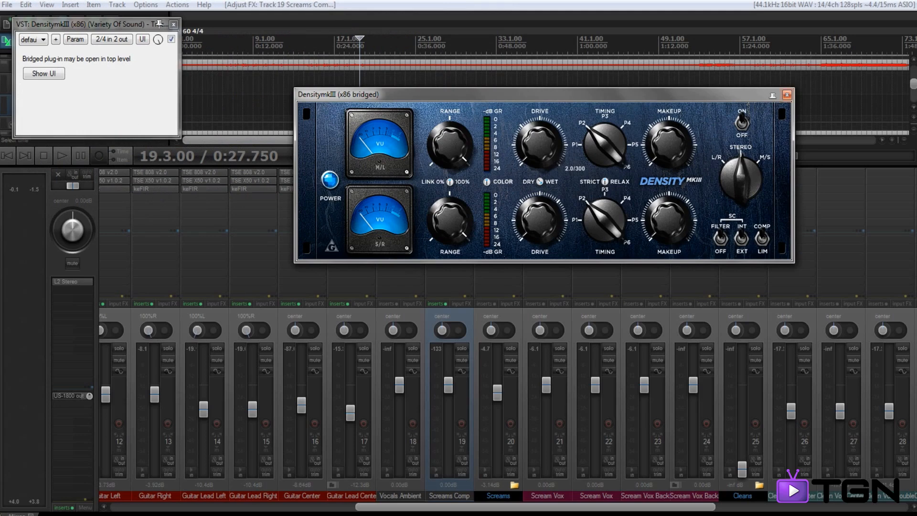
click(159, 24)
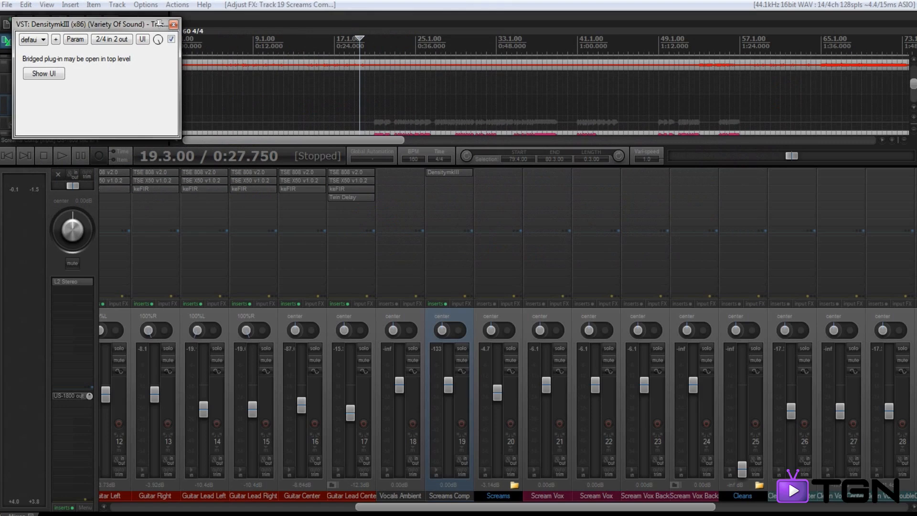
Add a receive from track 20, Screams, in the routing of the Screams Comp track
click(461, 461)
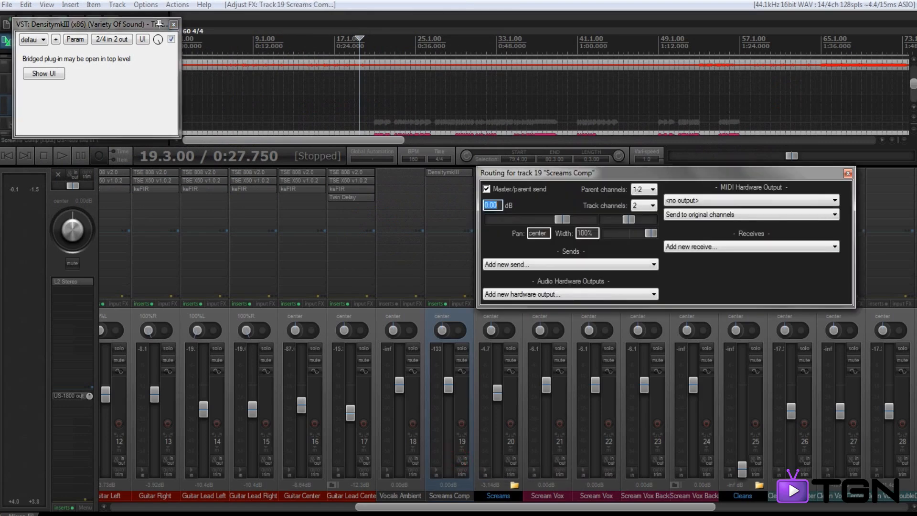
drag(525, 172, 469, 92)
click(695, 165)
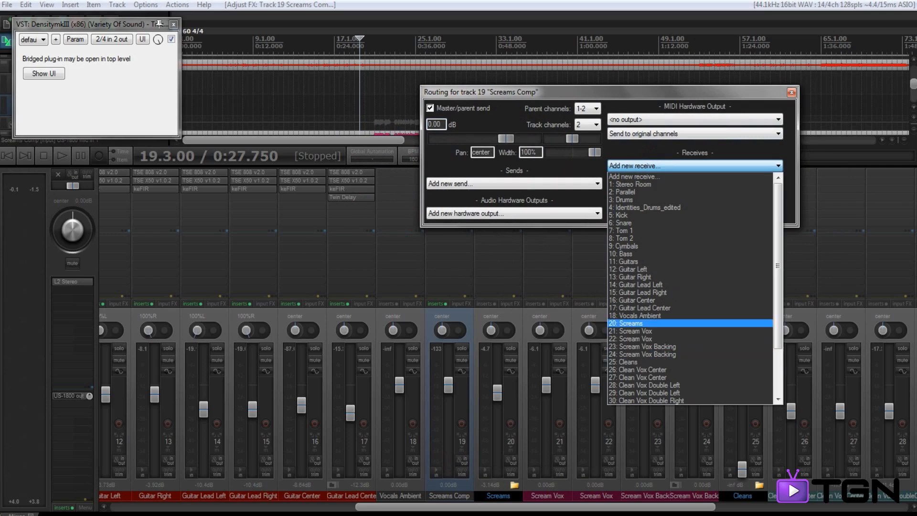
click(625, 324)
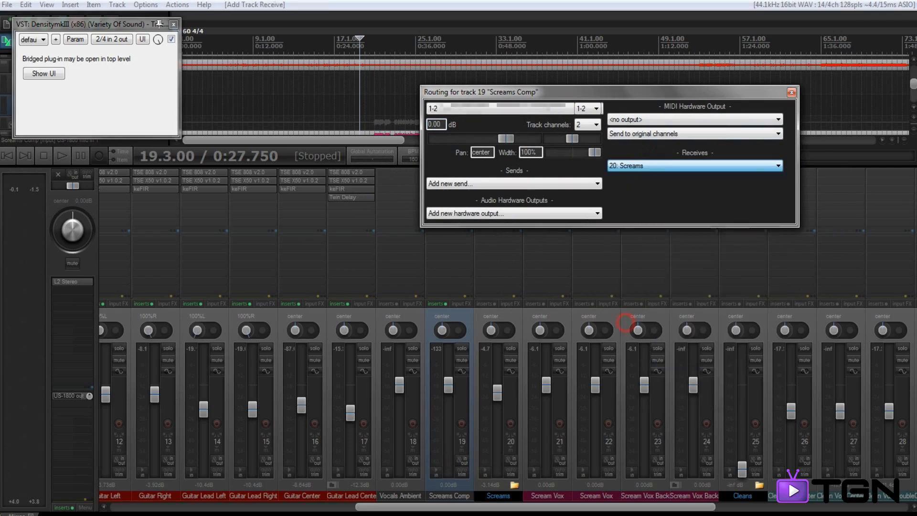
Add a receive from track 20, Screams, in the routing of the Vocals Ambient track and close the routing window
click(792, 92)
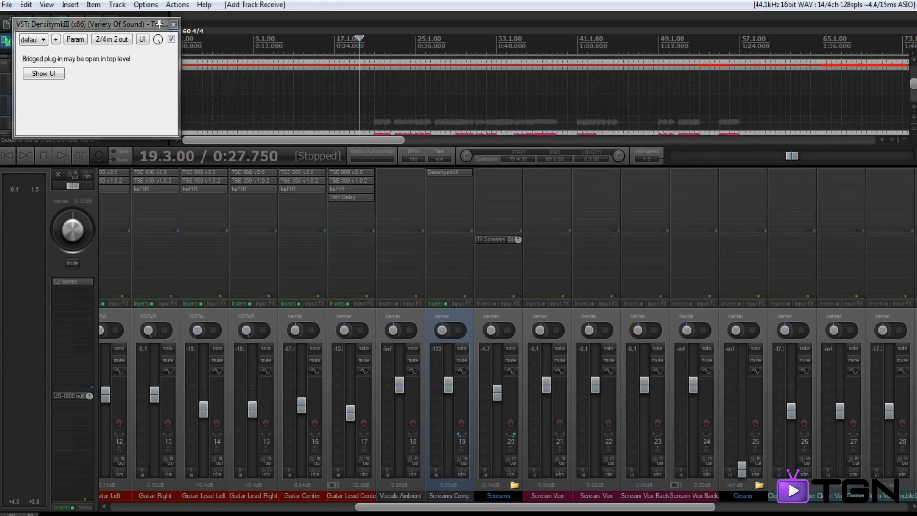
click(413, 496)
click(414, 460)
click(702, 247)
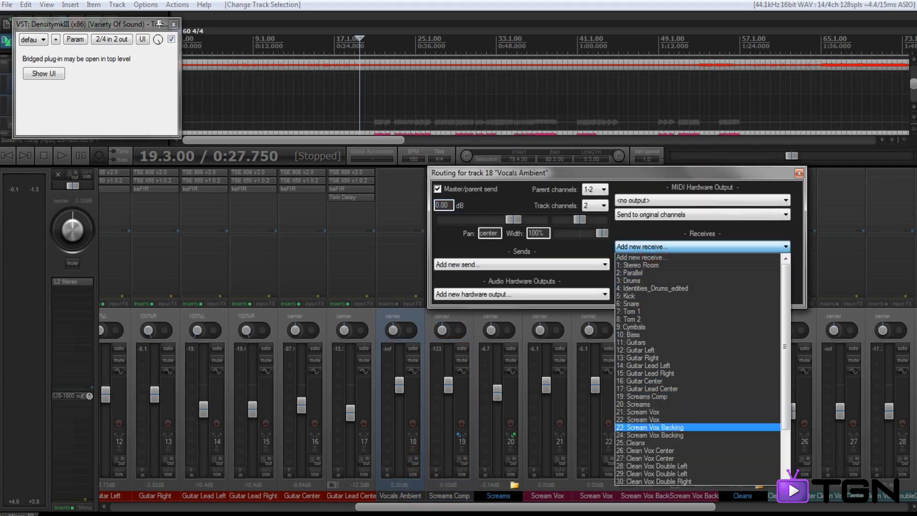
click(640, 405)
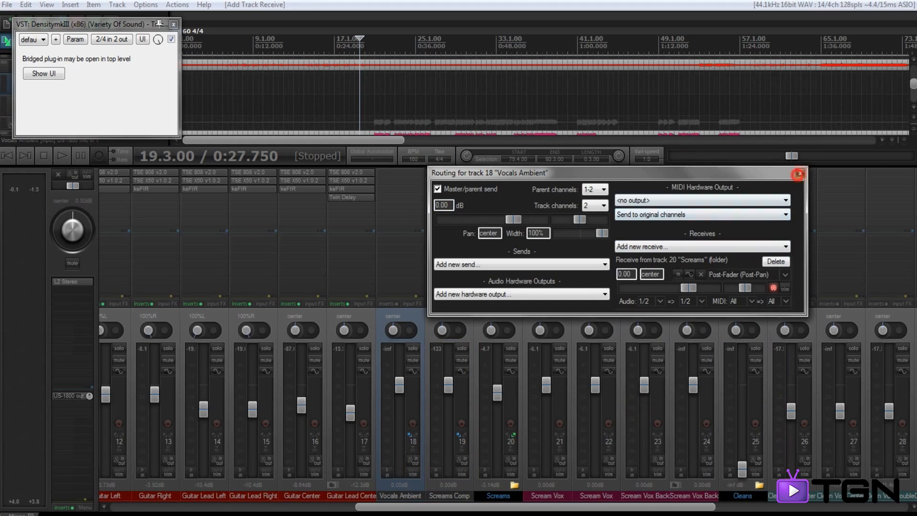
click(799, 173)
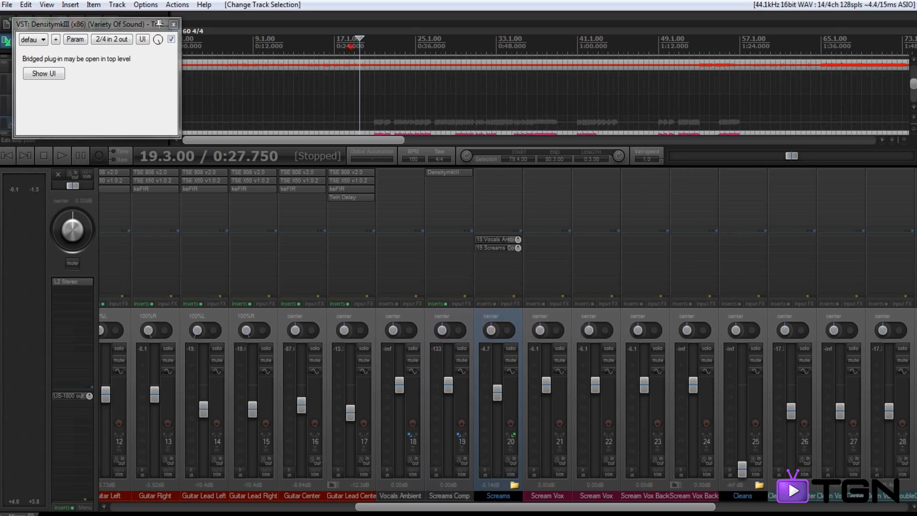
Play the mix from 18.3.00, then pull the Vocals Ambient fader all the way down to -inf dB
click(350, 44)
key(space)
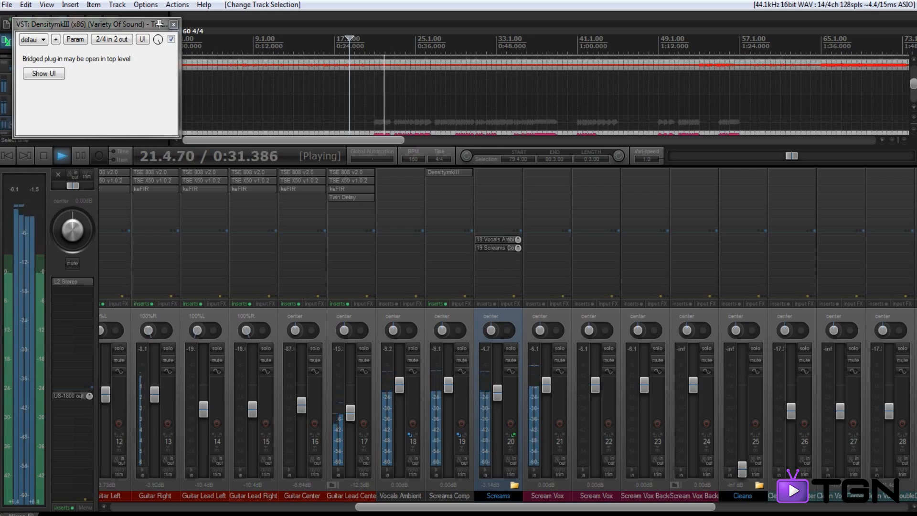
key(space)
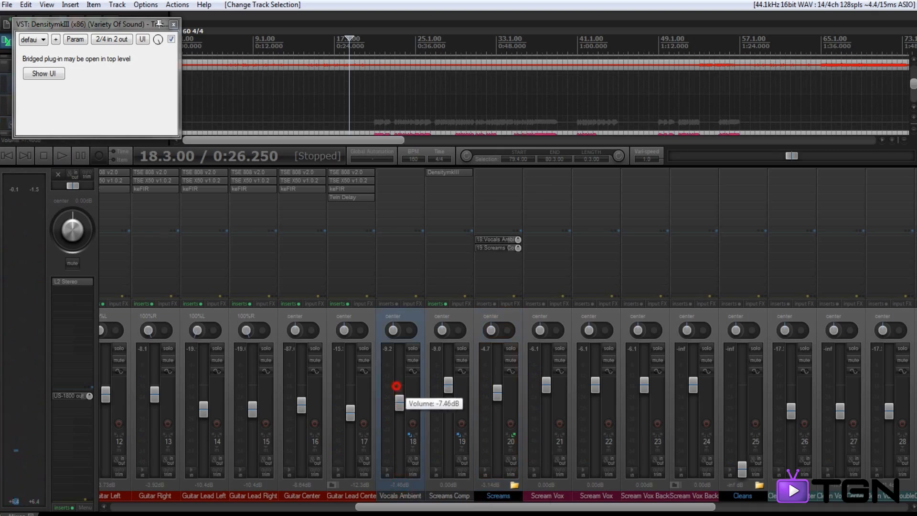
drag(399, 384, 399, 469)
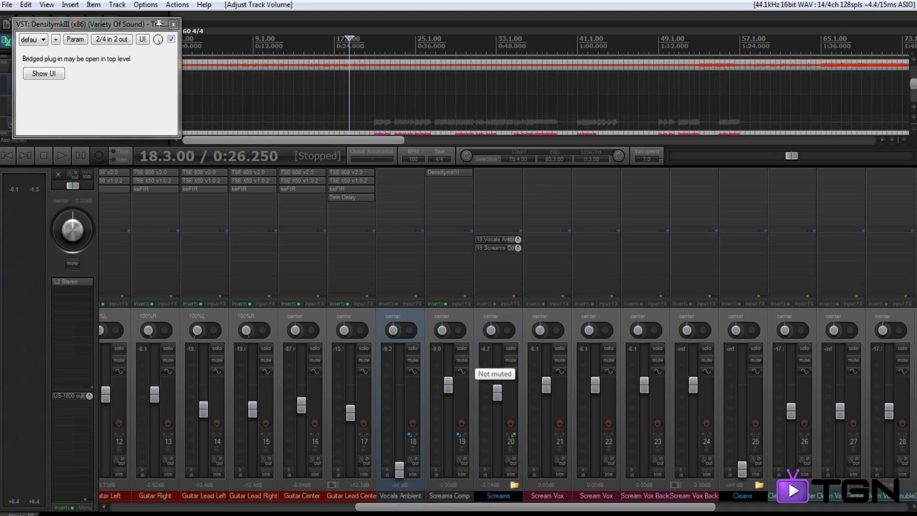
Reopen DensitymkIII on Screams Comp and compare playback from 19.1.00 with that track muted and unmuted
click(173, 24)
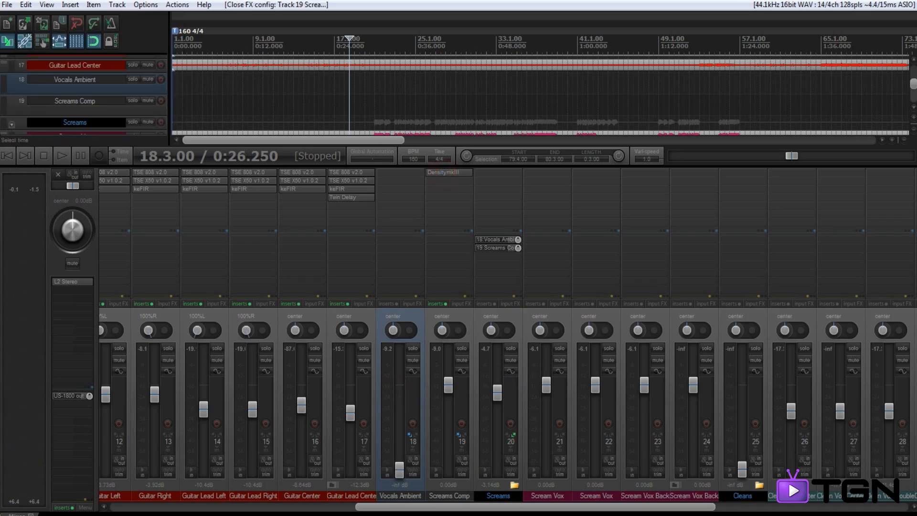
click(435, 172)
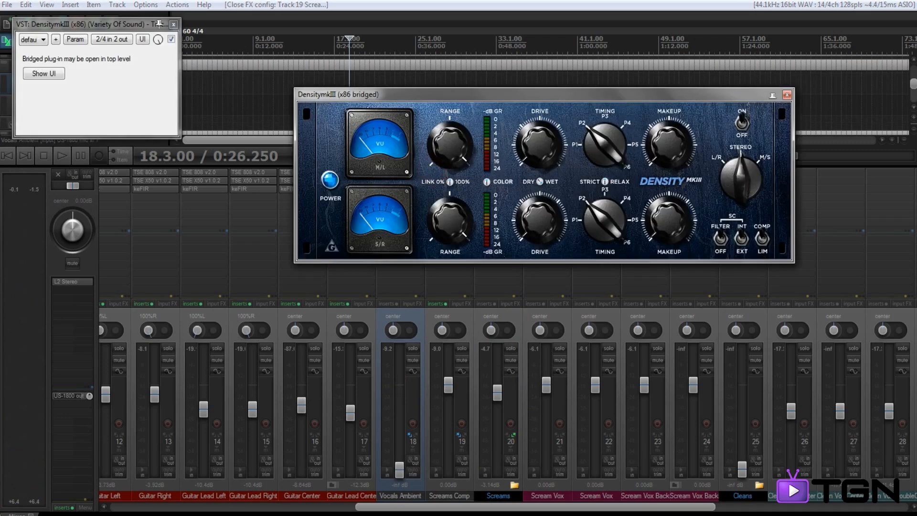
mouse_move(540, 144)
mouse_down()
mouse_move(540, 136)
mouse_move(540, 145)
mouse_up()
click(498, 495)
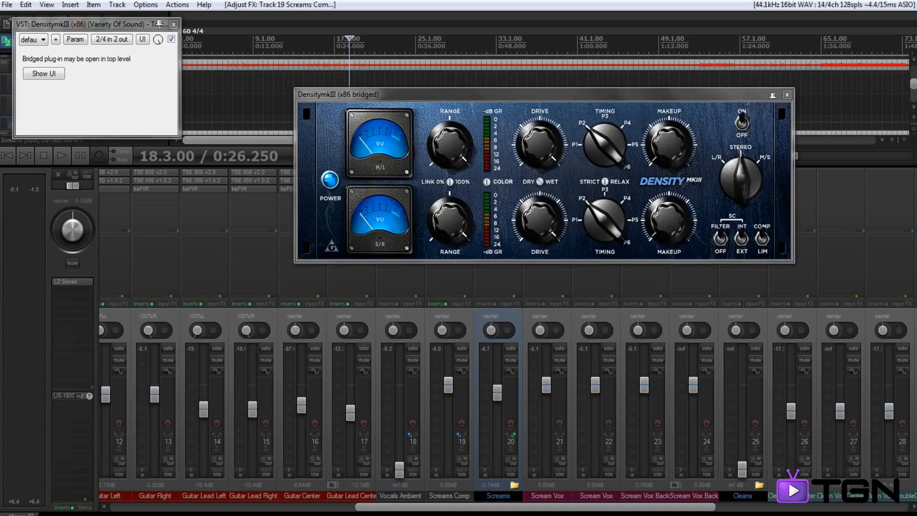
click(546, 159)
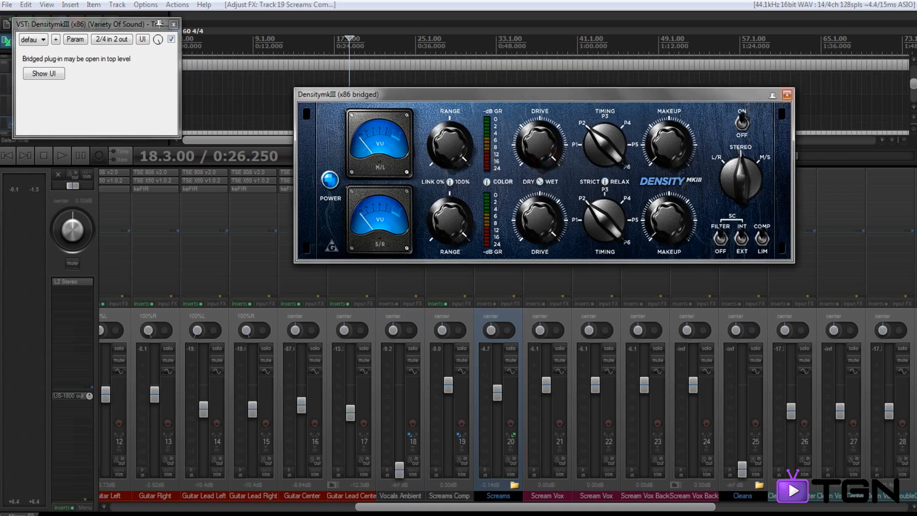
click(355, 65)
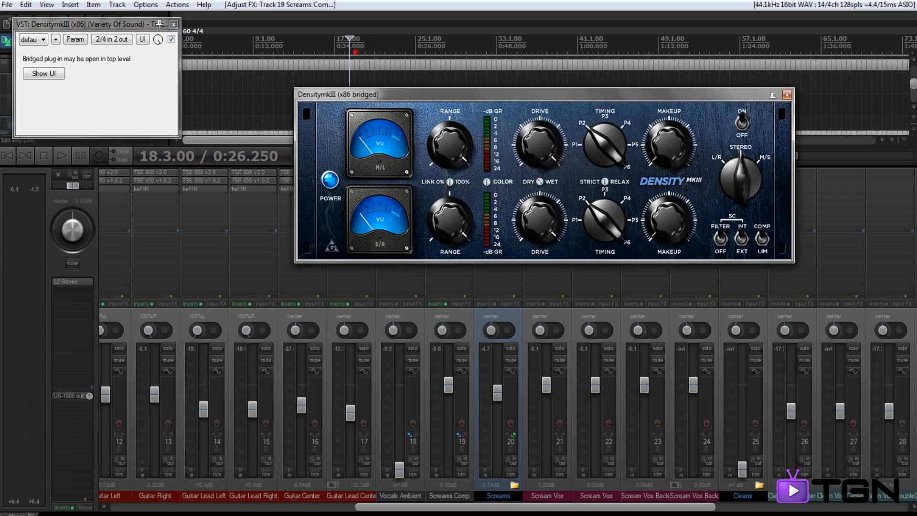
key(space)
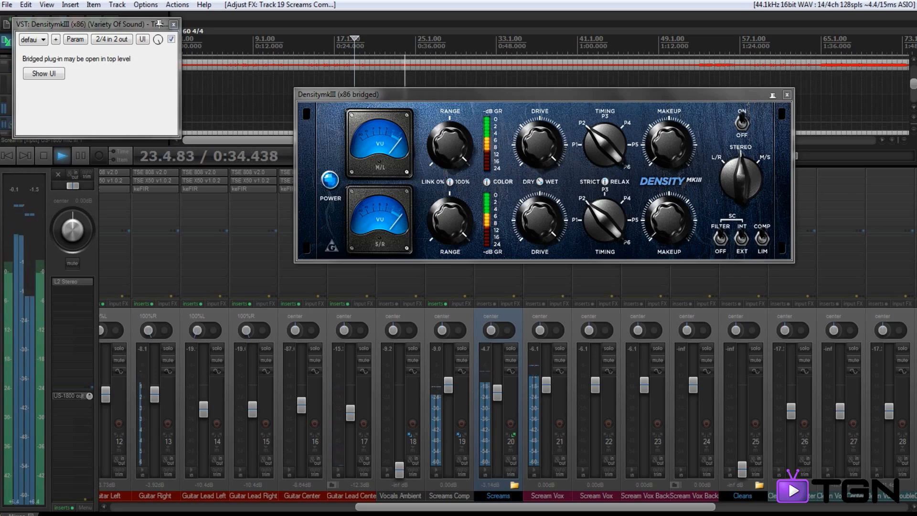
click(462, 361)
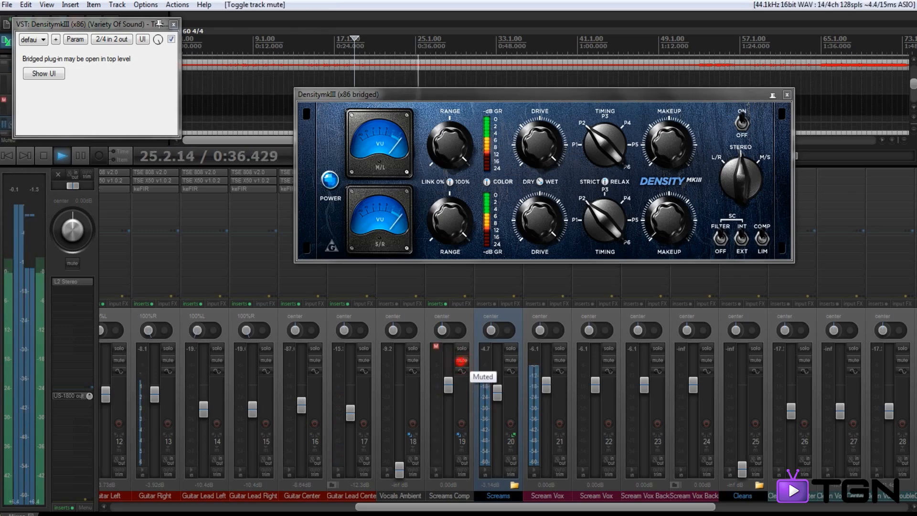
click(462, 360)
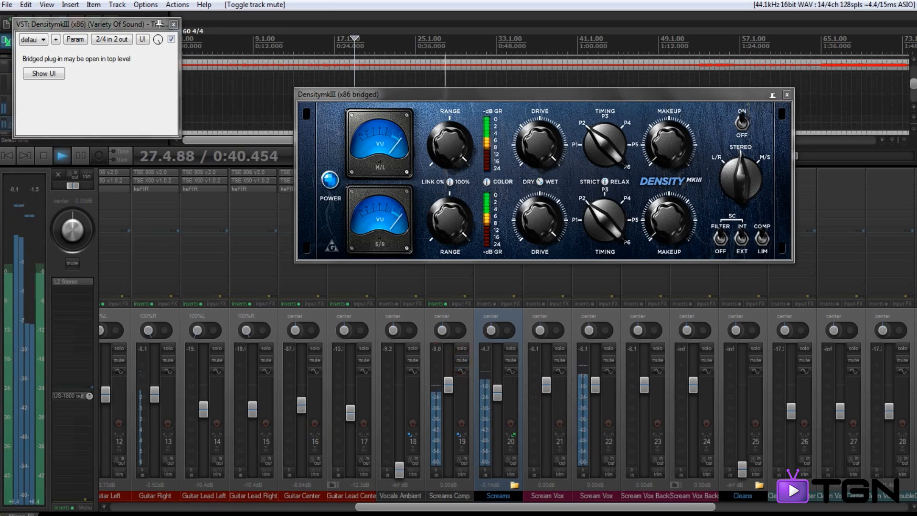
Close the compressor and lower the faders during playback: Screams Comp to -4.42 dB and Screams to -8.92 dB
click(787, 94)
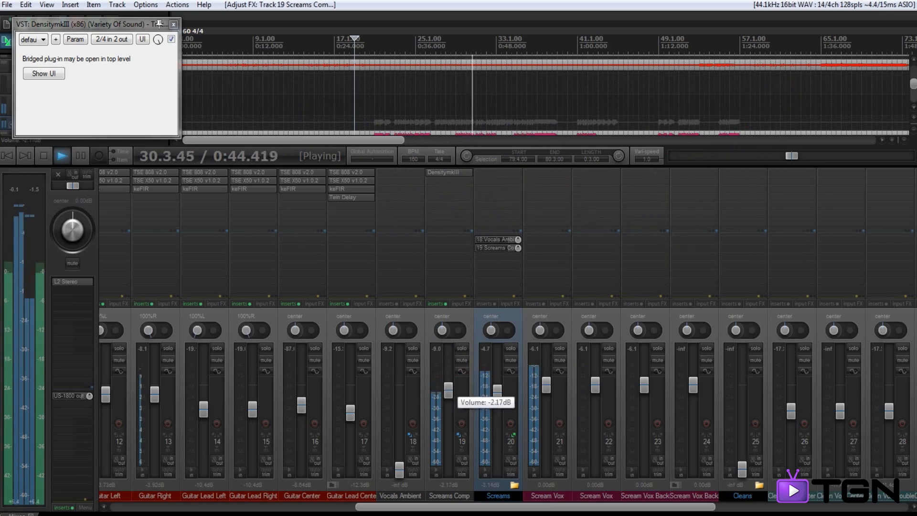
mouse_move(498, 391)
mouse_down()
mouse_move(498, 400)
mouse_move(448, 396)
mouse_move(497, 409)
mouse_up()
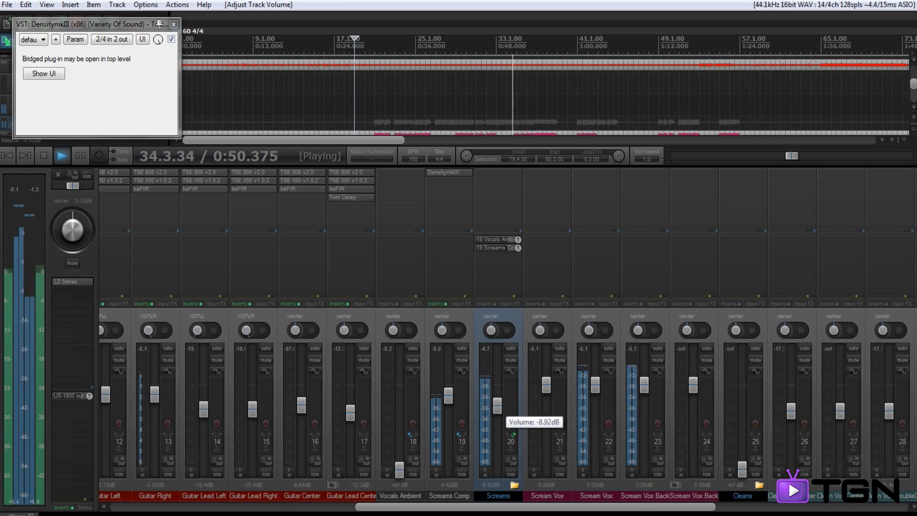
key(space)
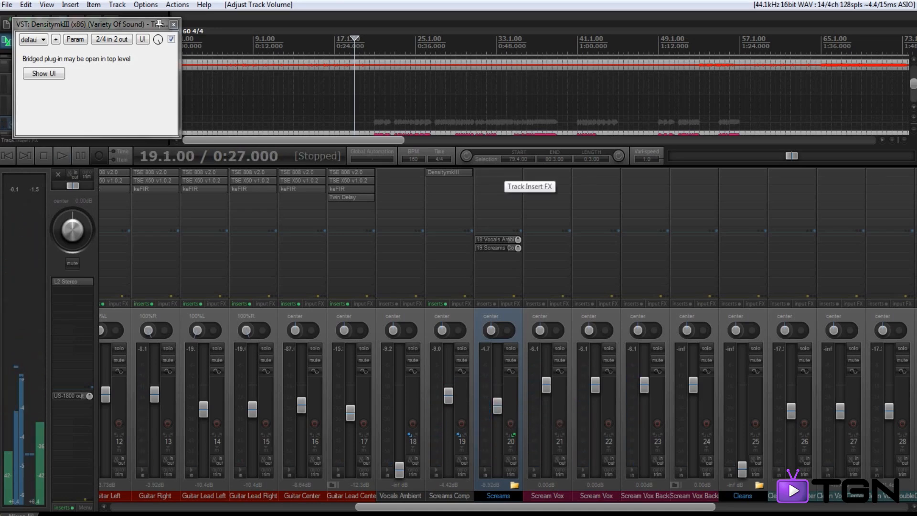
Add the ReaEQ equalizer from the Equalizers folder to the Screams folder track
click(490, 173)
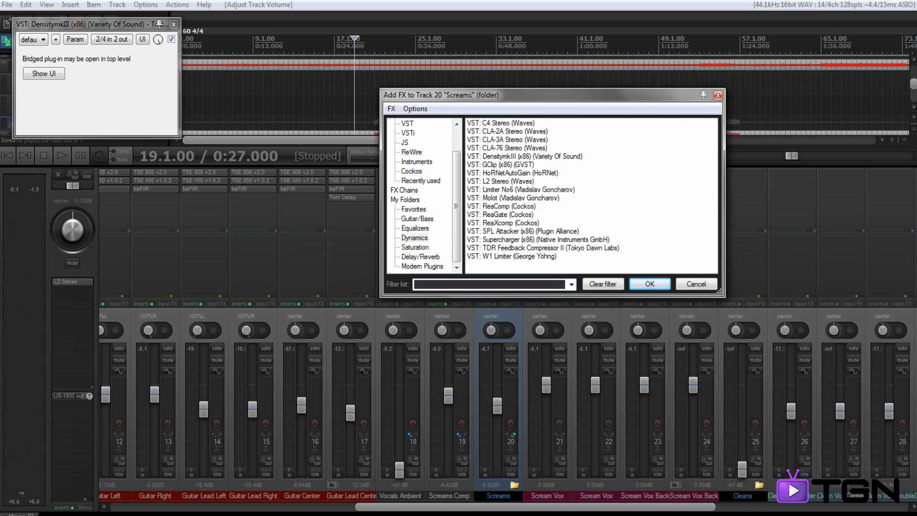
click(413, 228)
drag(525, 94, 689, 122)
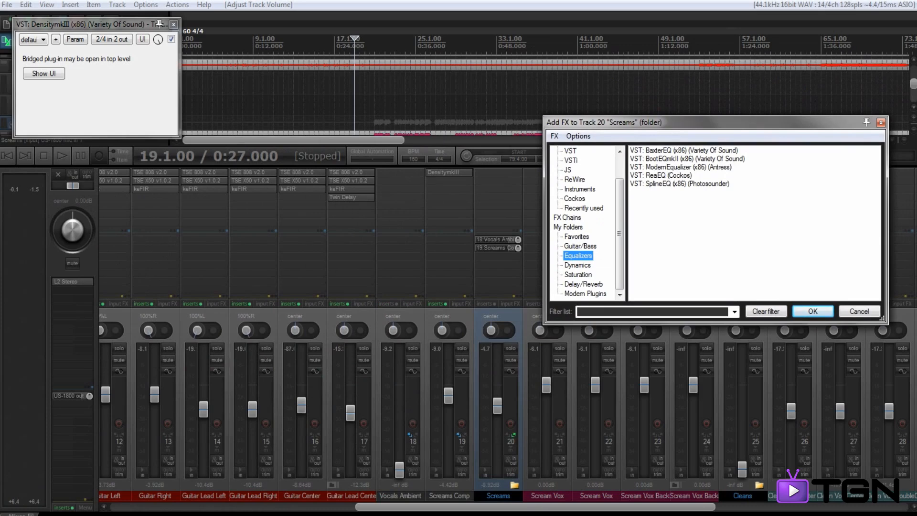
double_click(662, 175)
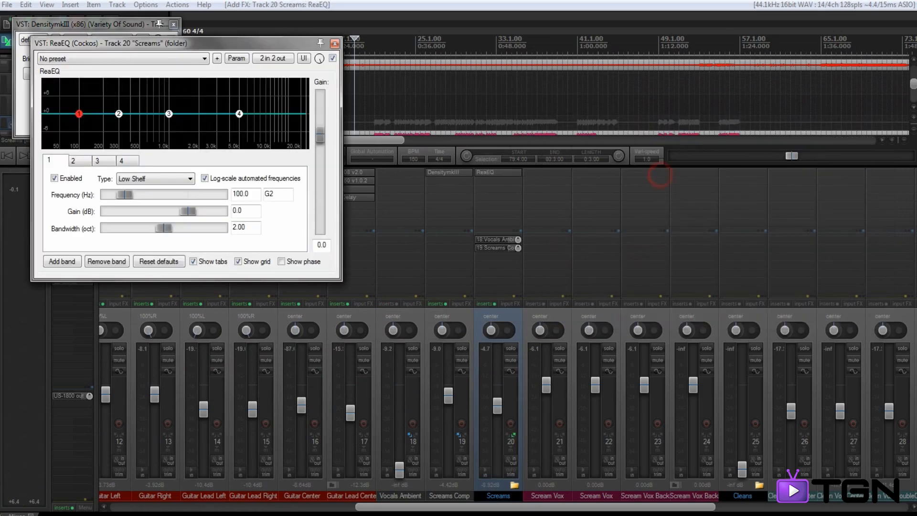
drag(179, 43, 516, 109)
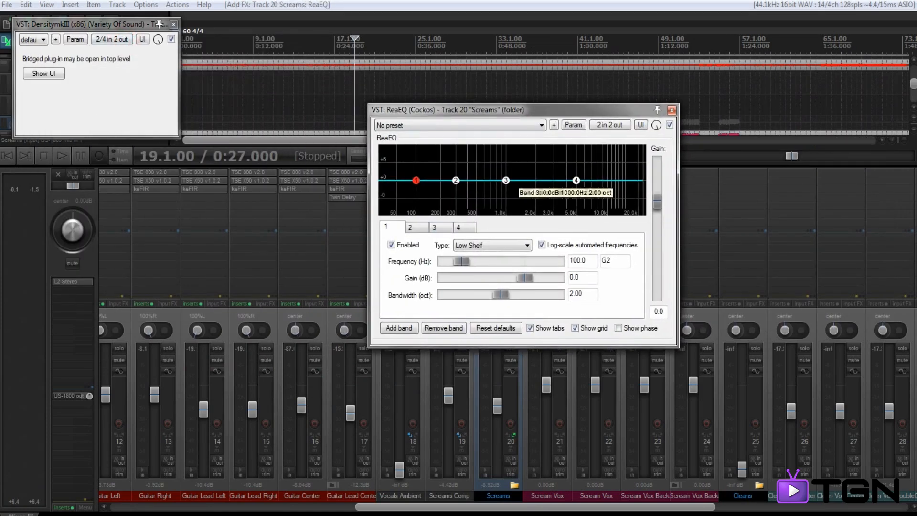
Boost band 3 around 5 kHz and set the band 4 high shelf to 2.8 dB at 8079.1 Hz, comparing against bypass
drag(515, 180, 598, 172)
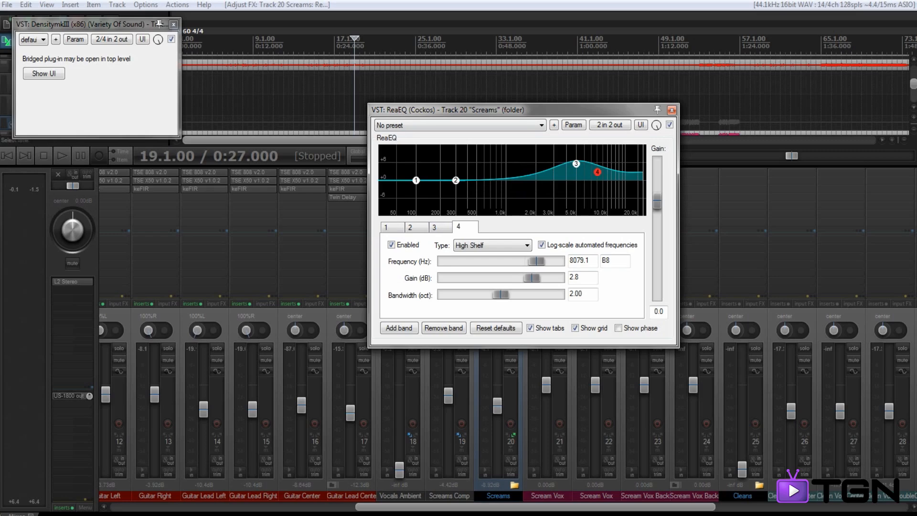
key(space)
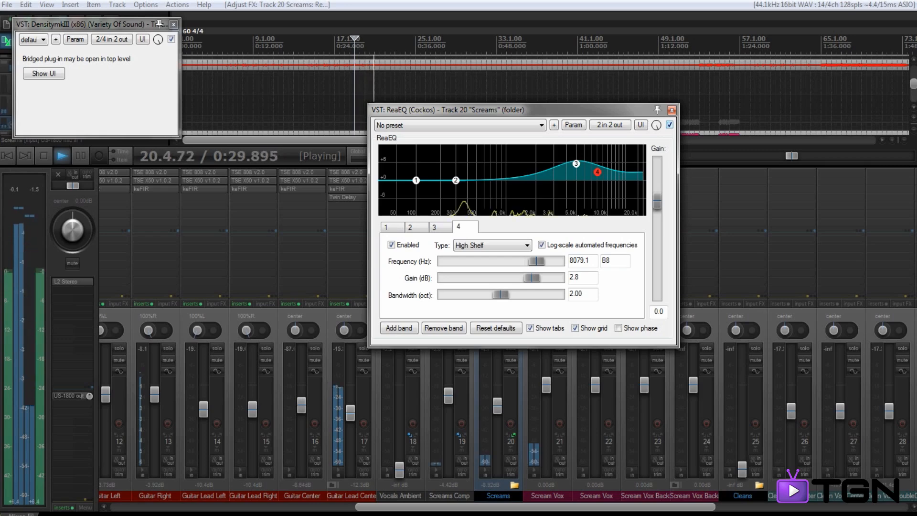
click(669, 124)
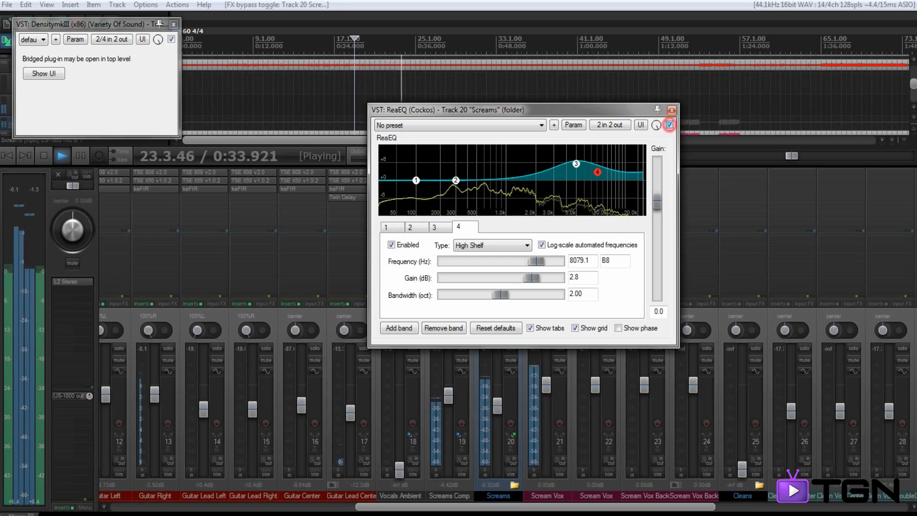
click(670, 125)
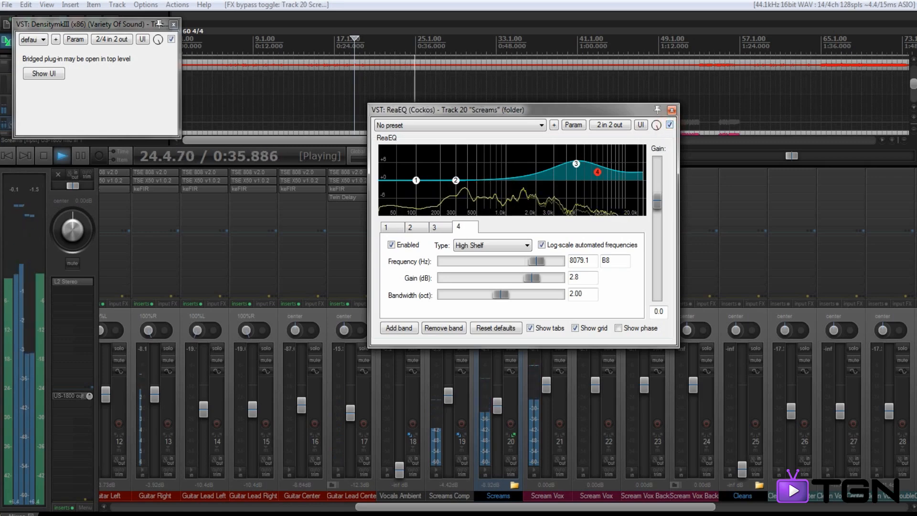
Reduce the band 3 boost slightly, set the band 4 high shelf to 3.2 dB at 8508.6 Hz, and close ReaEQ
drag(576, 163, 600, 170)
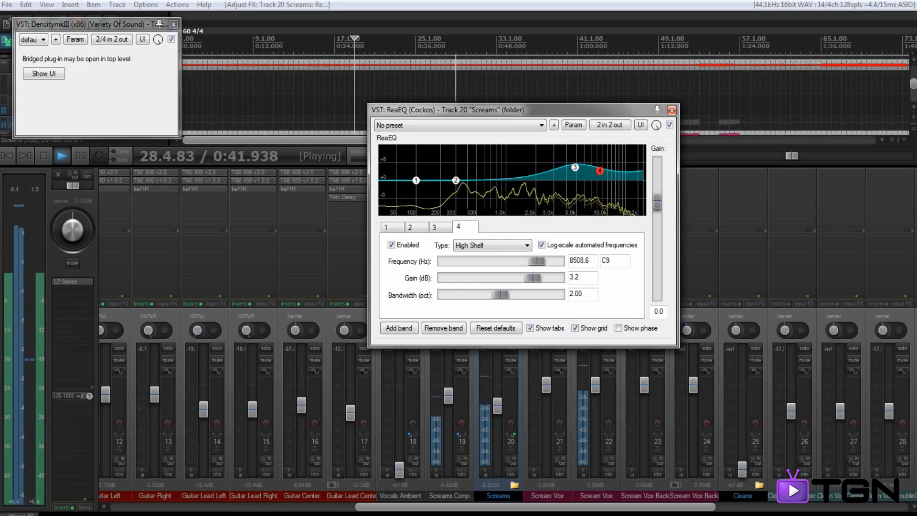
key(space)
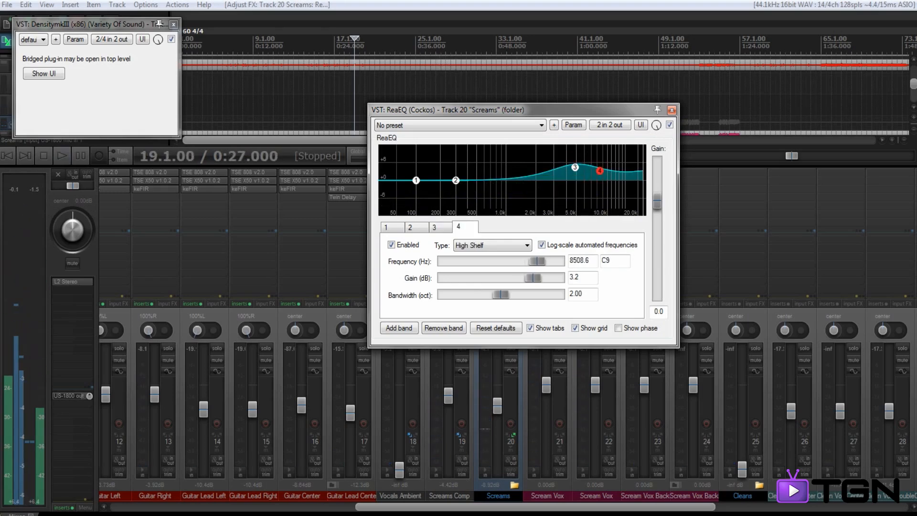
click(672, 109)
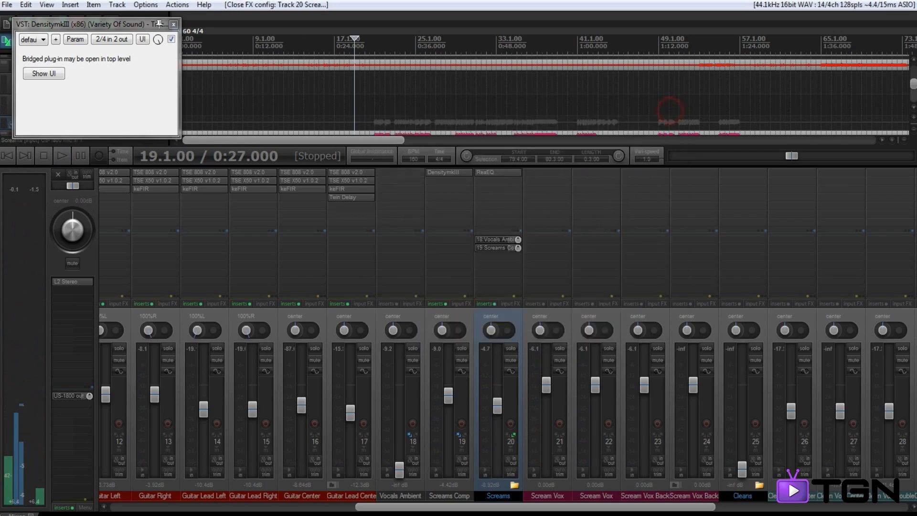
Add the ModernAmplifier leveling amplifier from the Modern Plugins folder to the Screams folder track
double_click(493, 182)
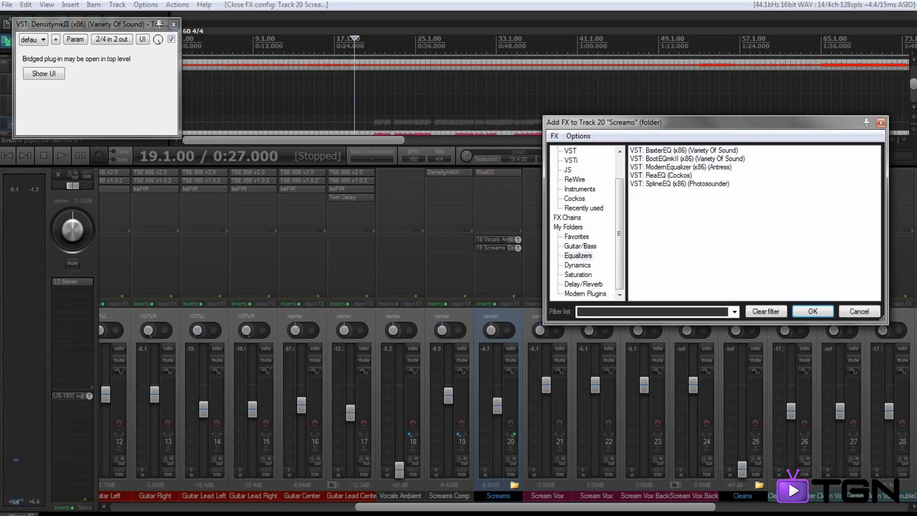
click(619, 175)
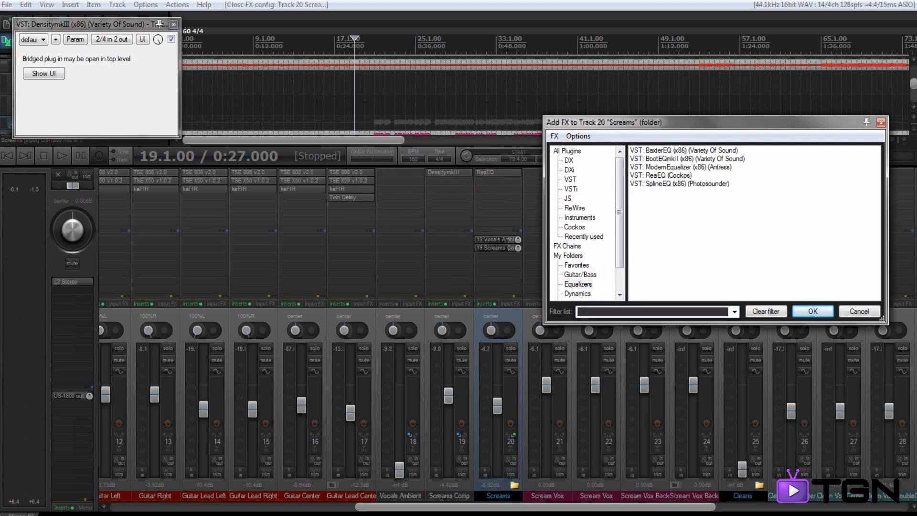
drag(617, 160, 618, 184)
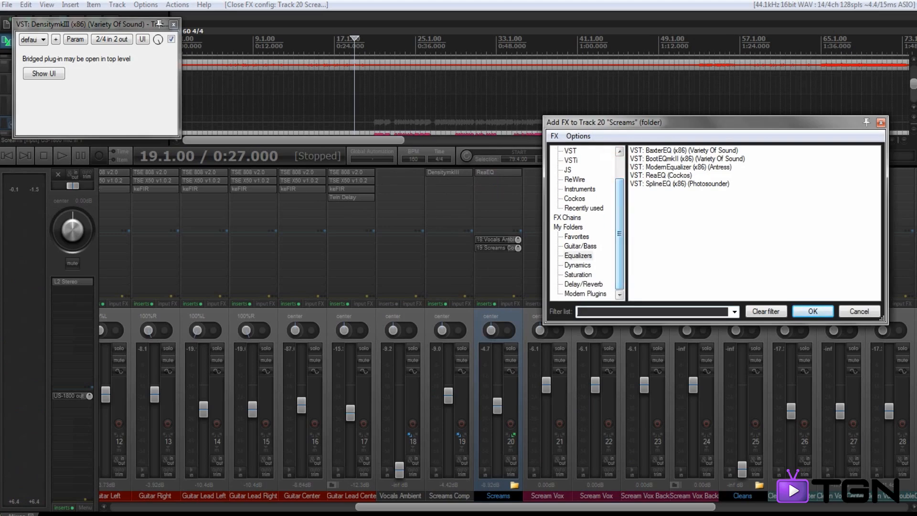
click(586, 294)
drag(692, 122, 490, 89)
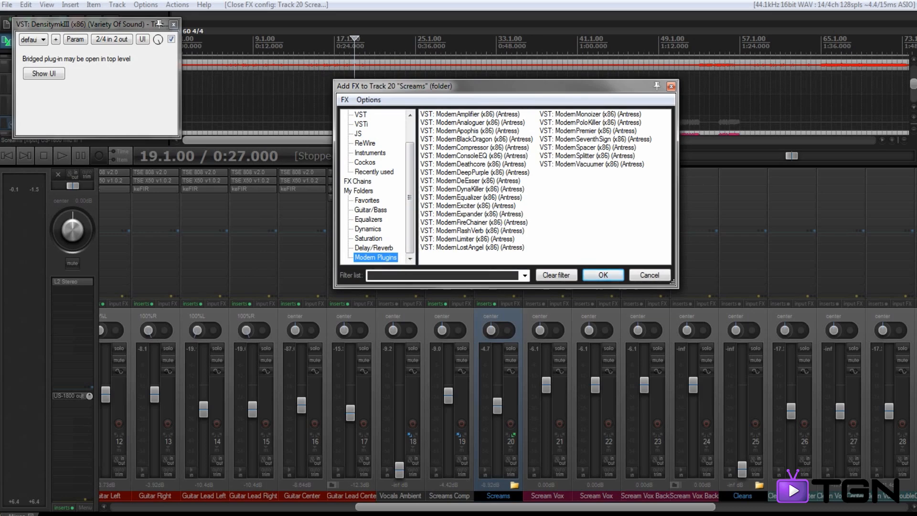
click(464, 113)
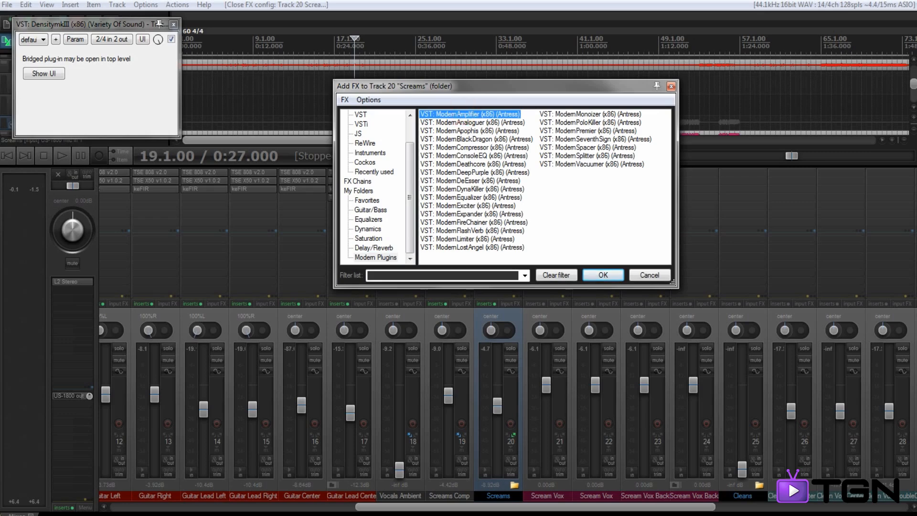
drag(429, 87, 480, 90)
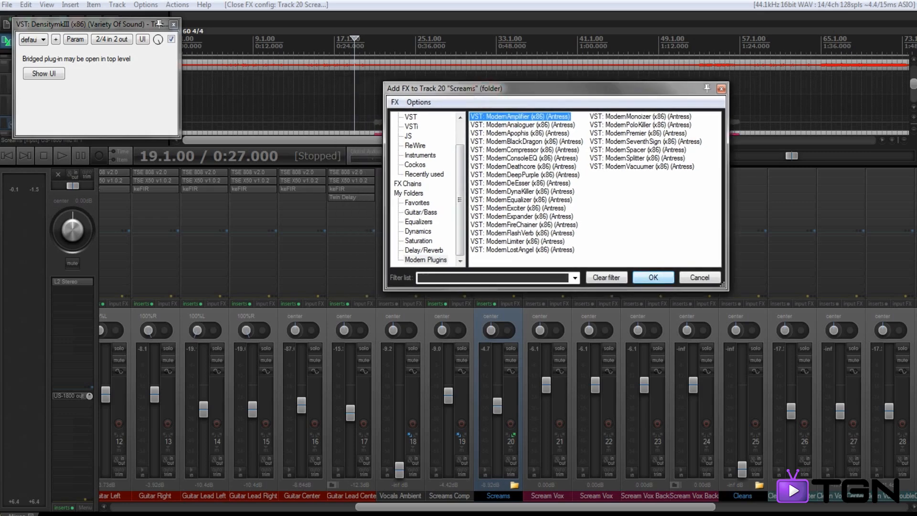
click(653, 277)
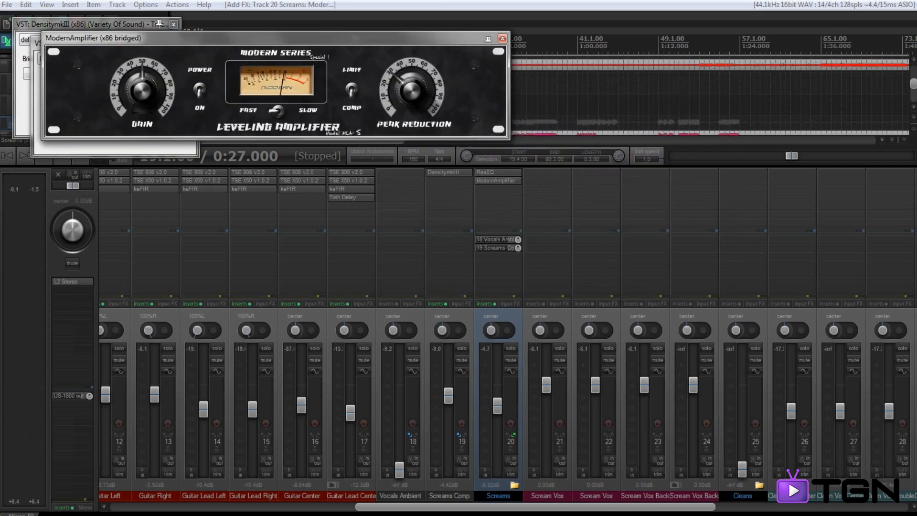
Fine-tune the ModernAmplifier settings on the Screams track while the mix plays, close its interface and stop playback
drag(191, 38, 429, 185)
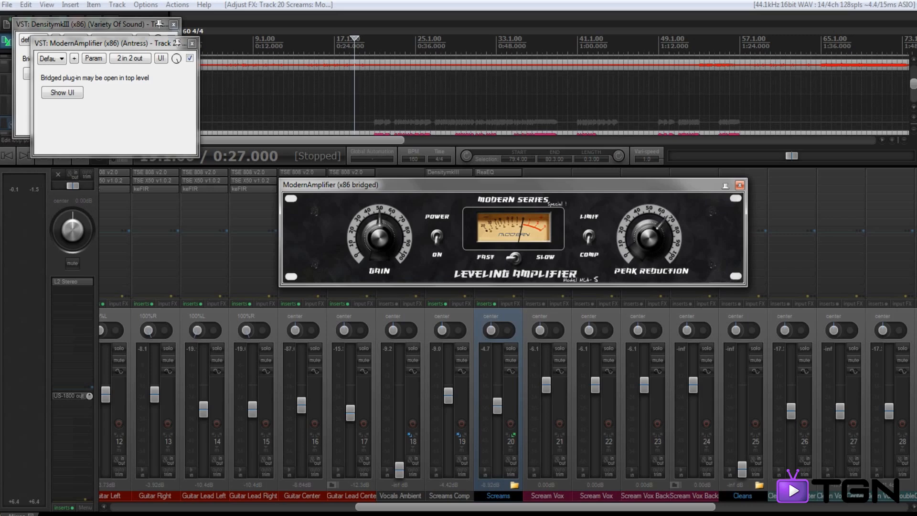
key(space)
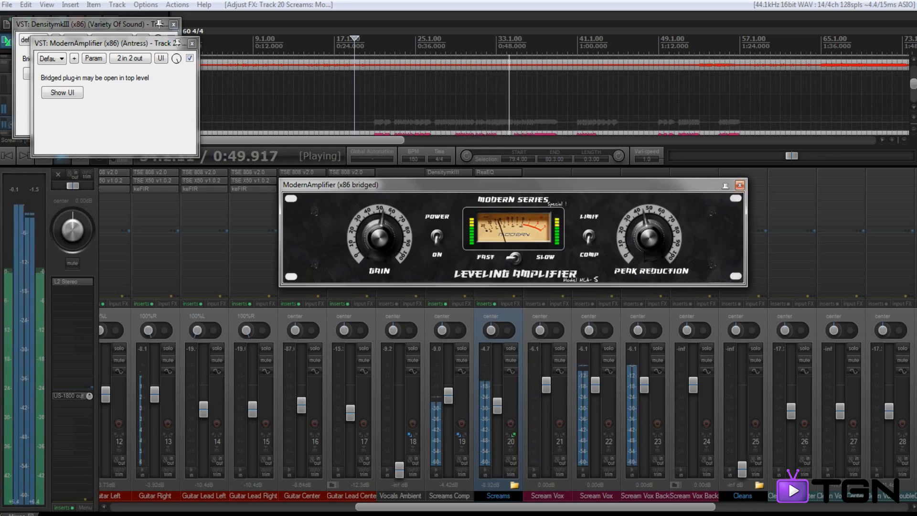
click(739, 184)
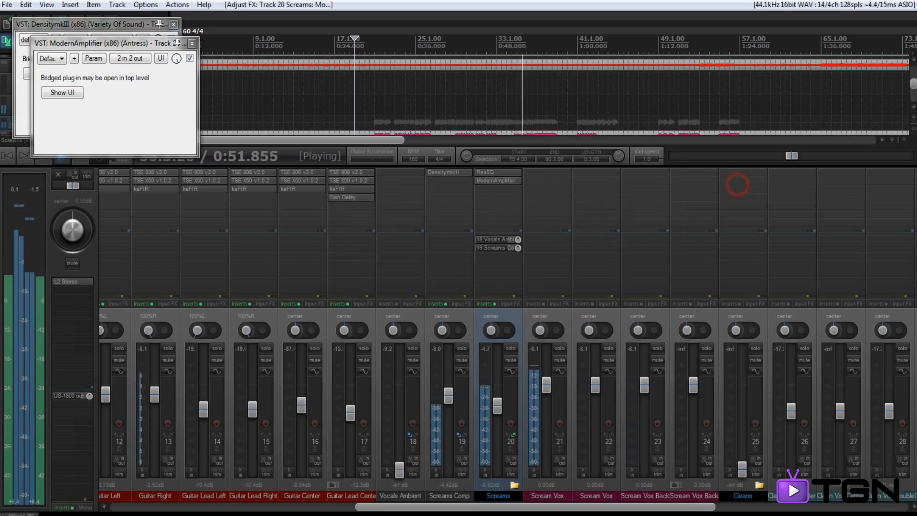
key(space)
In ReaEQ on Screams, reduce the band 3 boost slightly and set band 4 gain to 2.4 dB, check during playback and close it
click(500, 172)
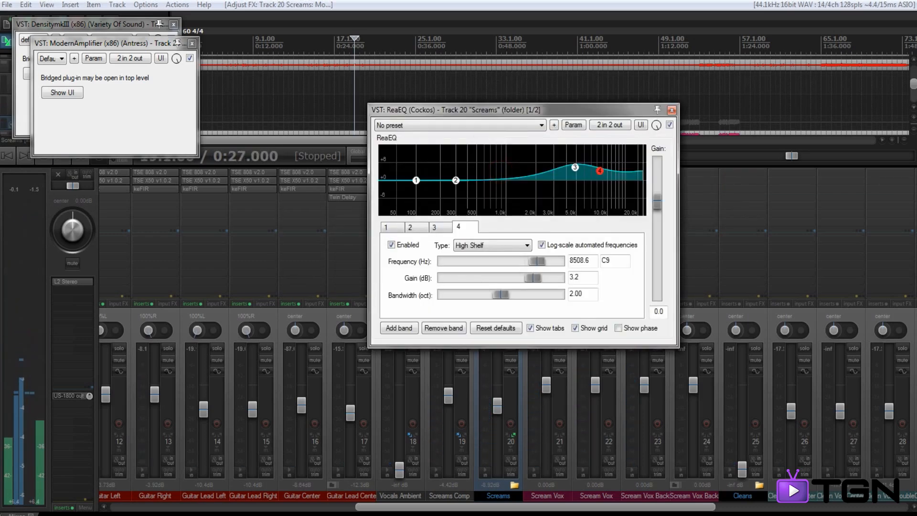
drag(575, 167, 600, 173)
key(space)
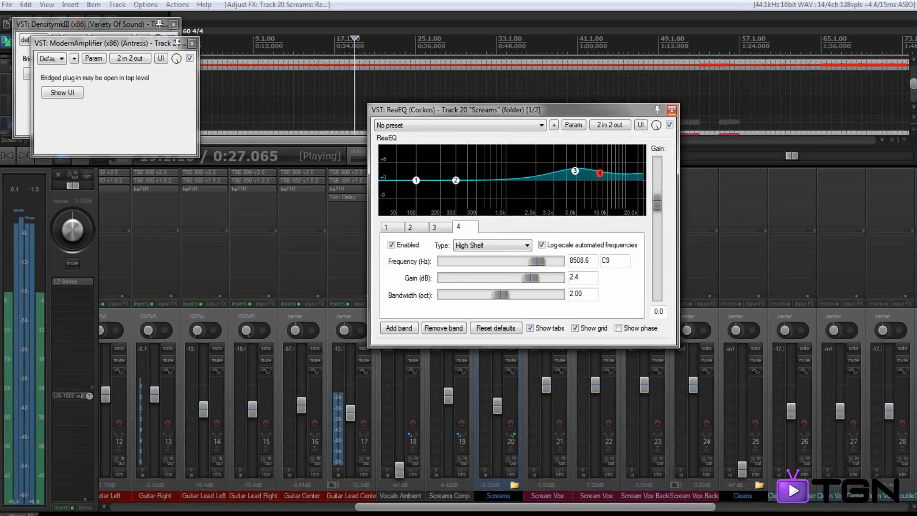
drag(597, 110, 798, 71)
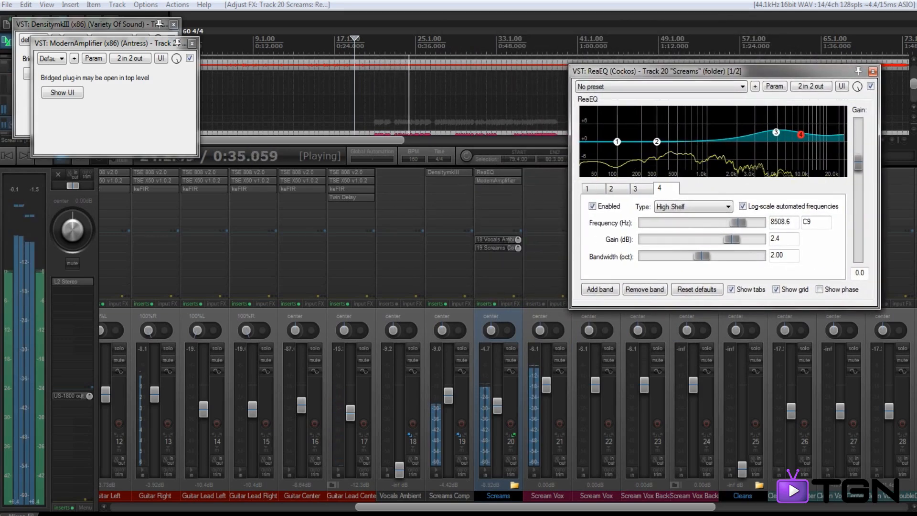
right_click(428, 176)
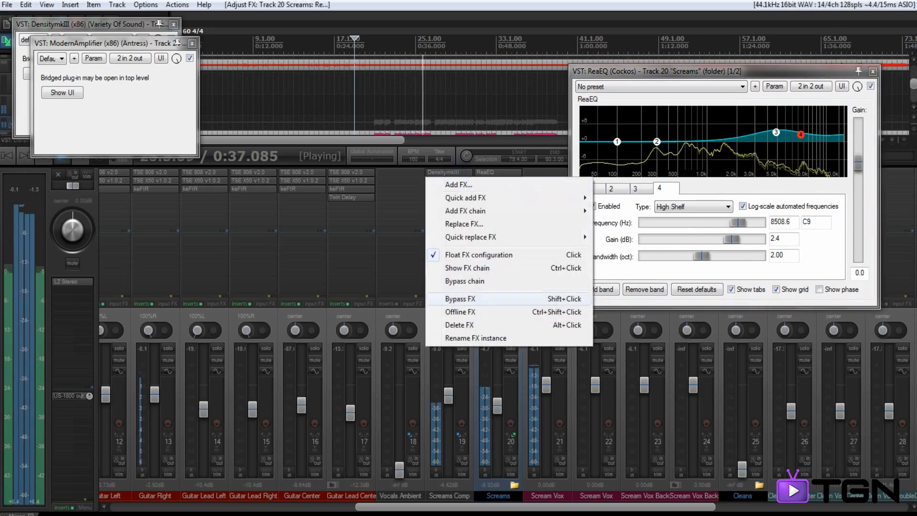
click(462, 364)
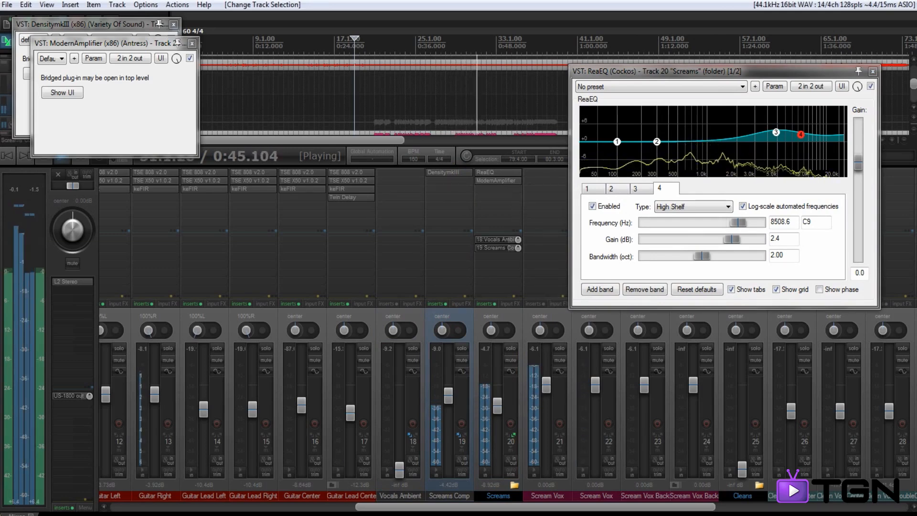
click(873, 71)
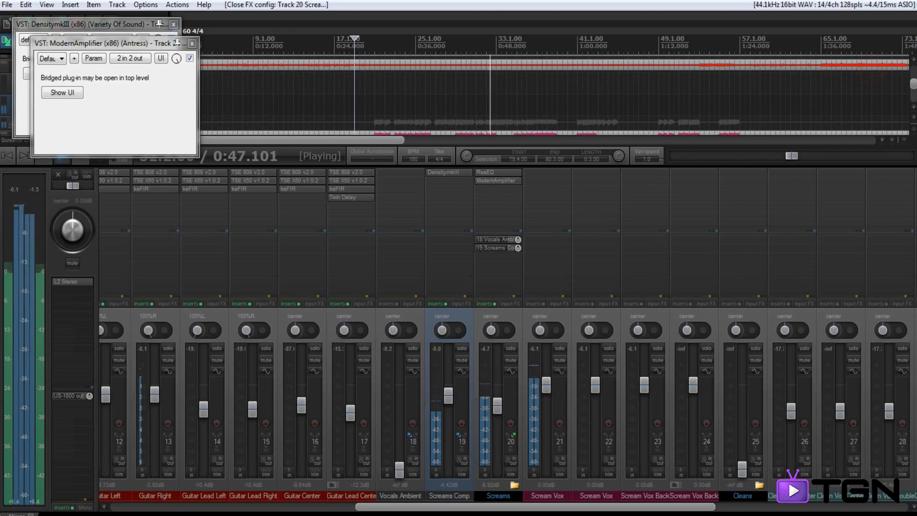
Close the floating DensitymkIII compressor window belonging to the Screams Comp track
right_click(450, 171)
click(437, 173)
right_click(436, 172)
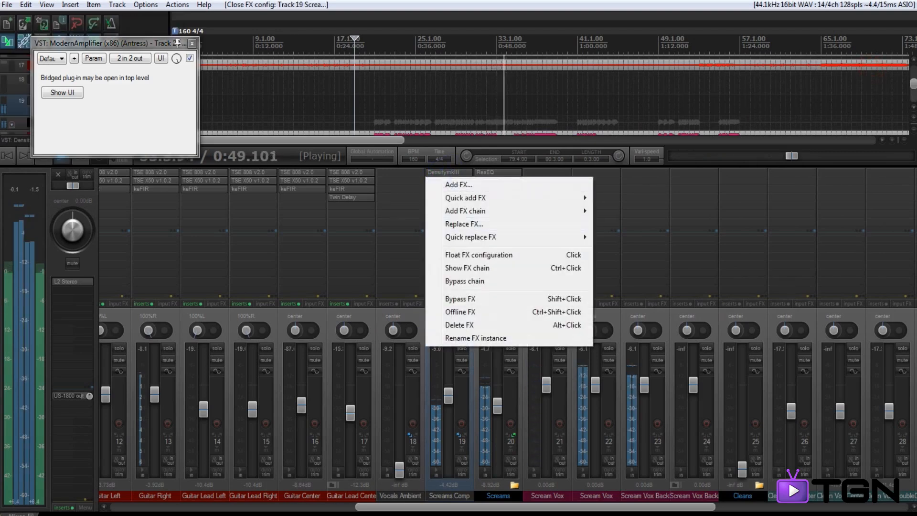
click(415, 321)
click(442, 330)
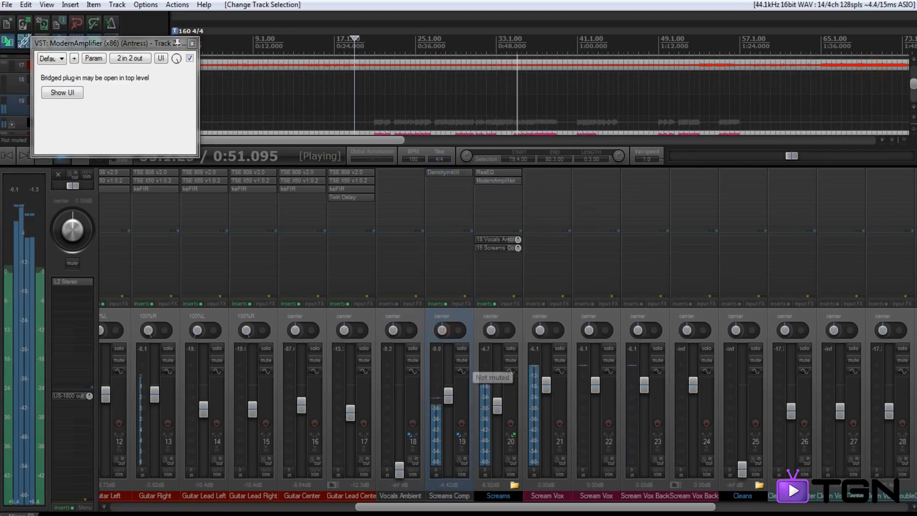
Mute Screams Comp and replay the mix from just before the first scream to hear it without parallel compression
click(459, 360)
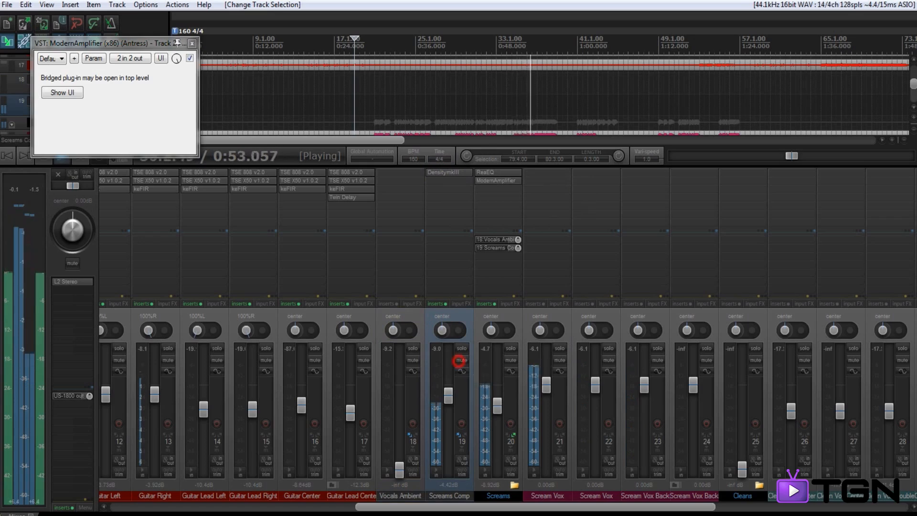
key(space)
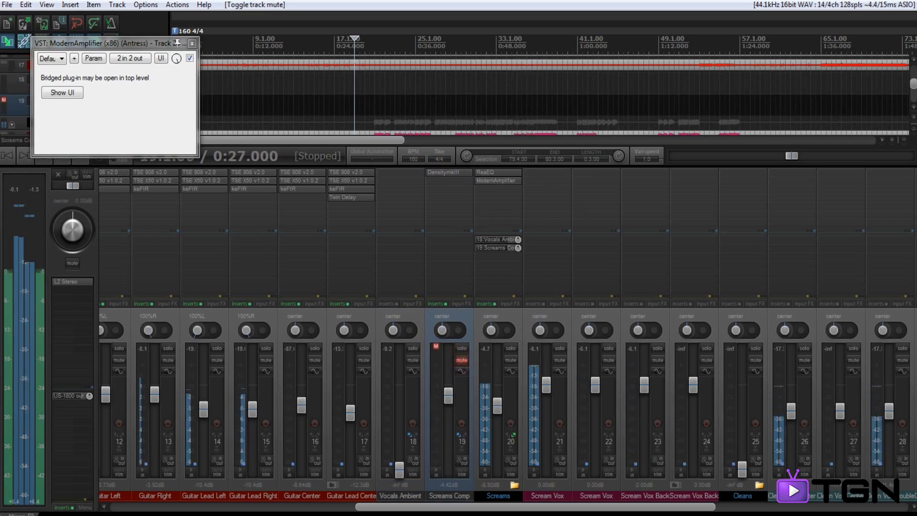
click(373, 50)
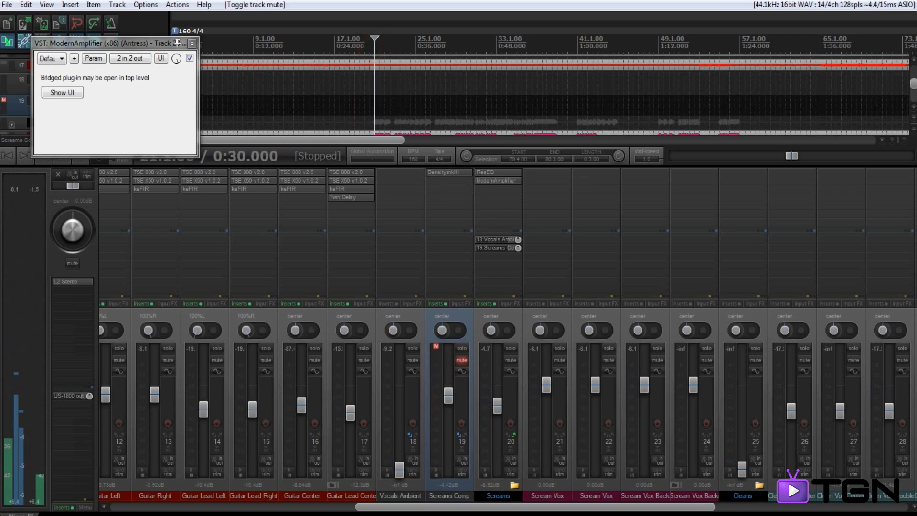
scroll(375, 103, up, 7)
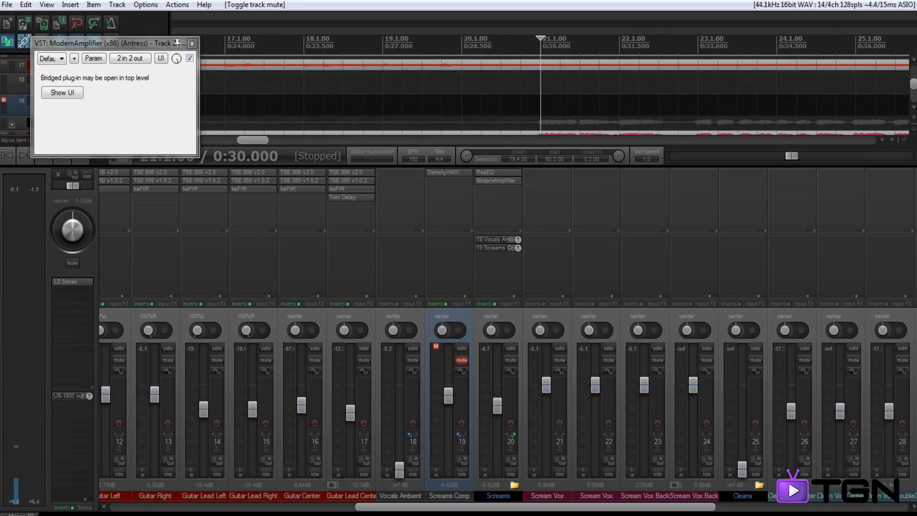
click(499, 50)
scroll(500, 50, down, 2)
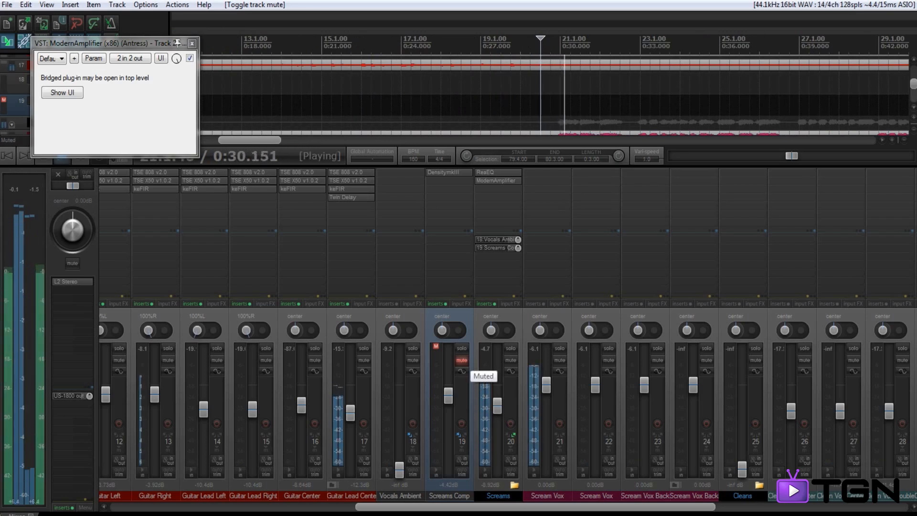
Solo Screams Comp and the Screams folder in turn to compare them, and clear the solos and the Screams Comp mute
click(462, 349)
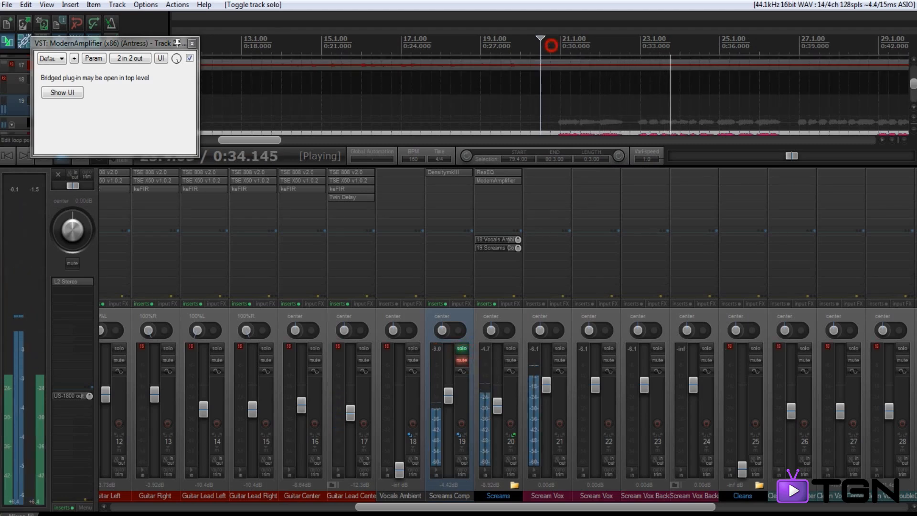
click(550, 46)
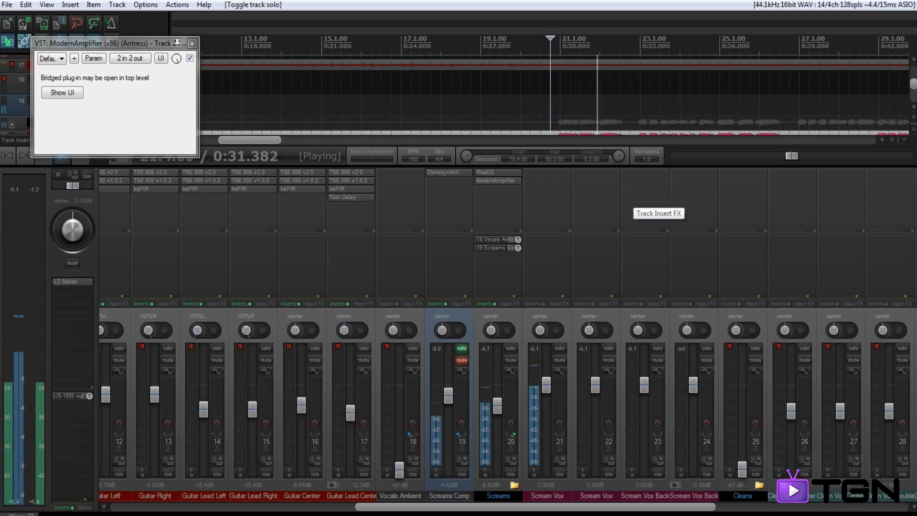
key(space)
click(511, 348)
click(463, 348)
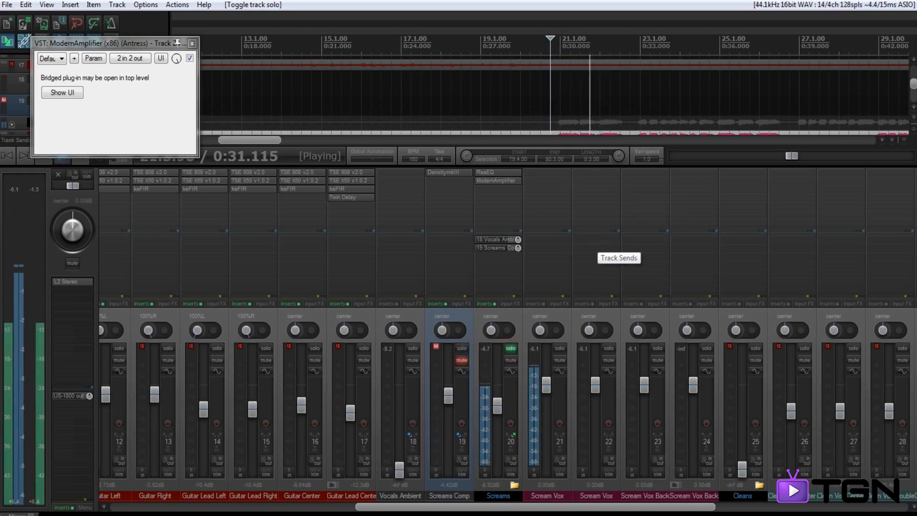
key(space)
click(511, 348)
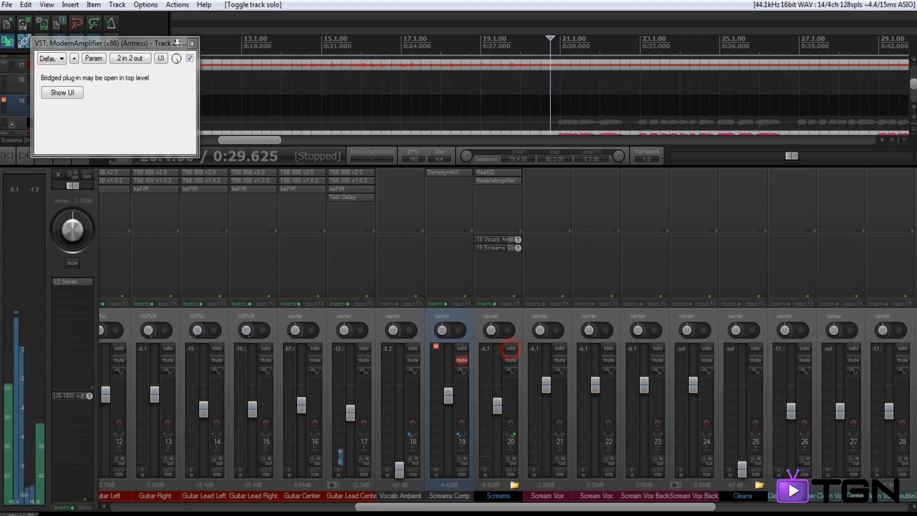
click(462, 360)
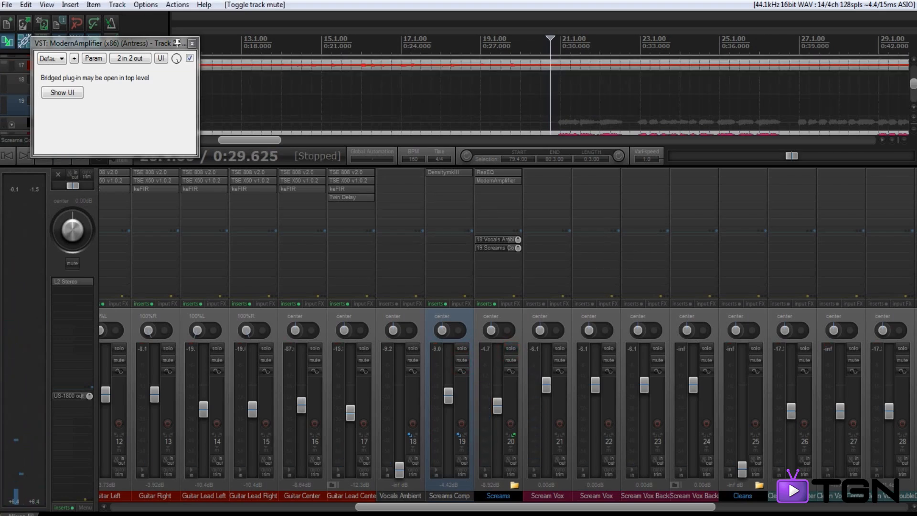
Reopen the ModernAmplifier on Screams, raise its gain slightly while playing from 0:29.250, and close its interface
click(192, 43)
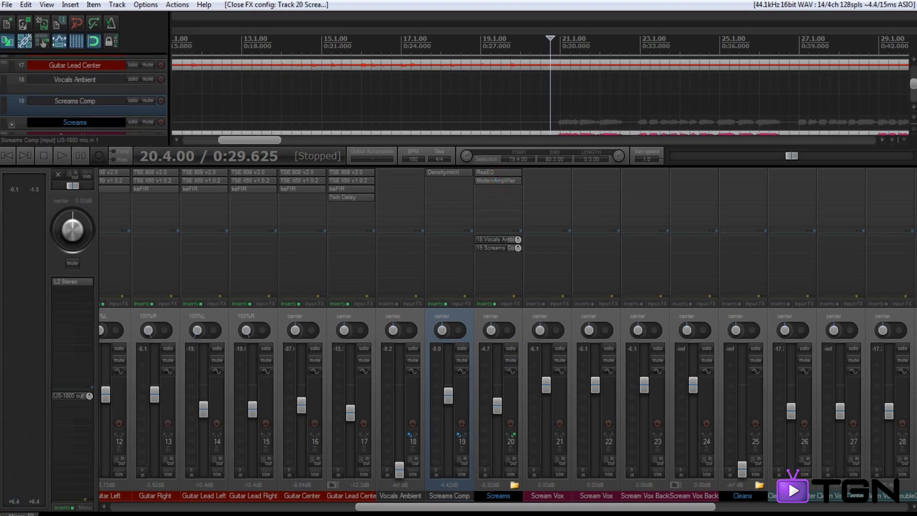
click(498, 181)
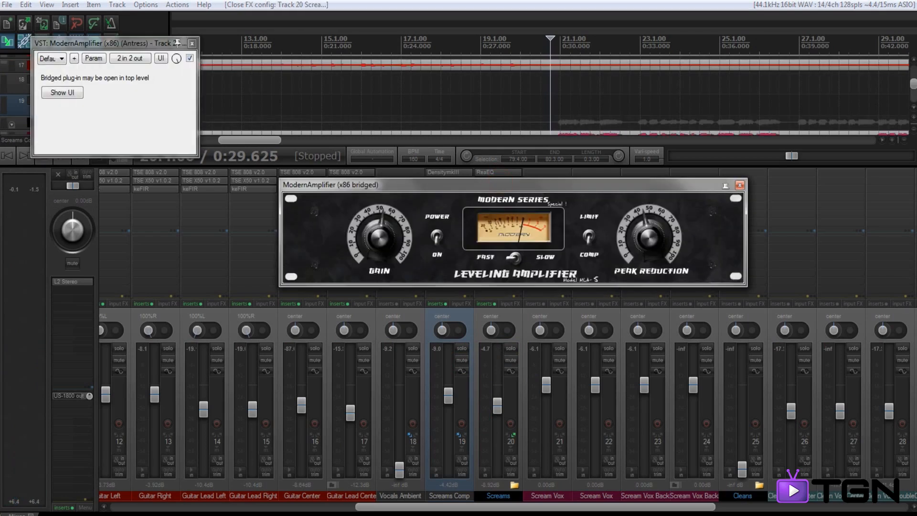
click(540, 44)
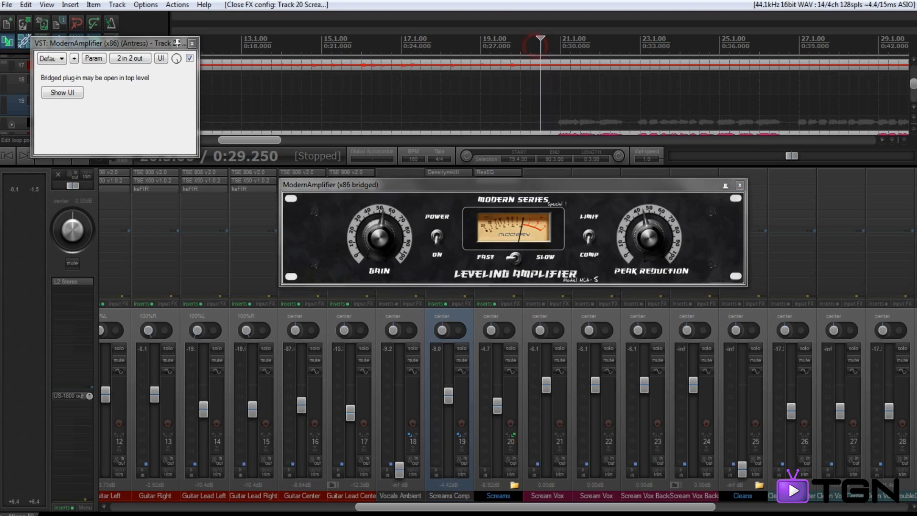
key(space)
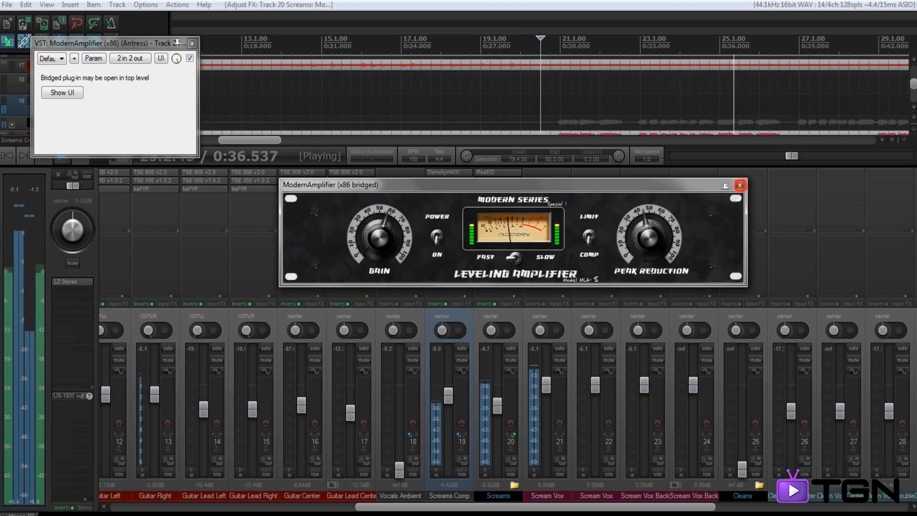
click(740, 185)
Stop playback and add the TSE 808 v2.0 overdrive from the Guitar/Bass folder to the Screams folder track
double_click(496, 191)
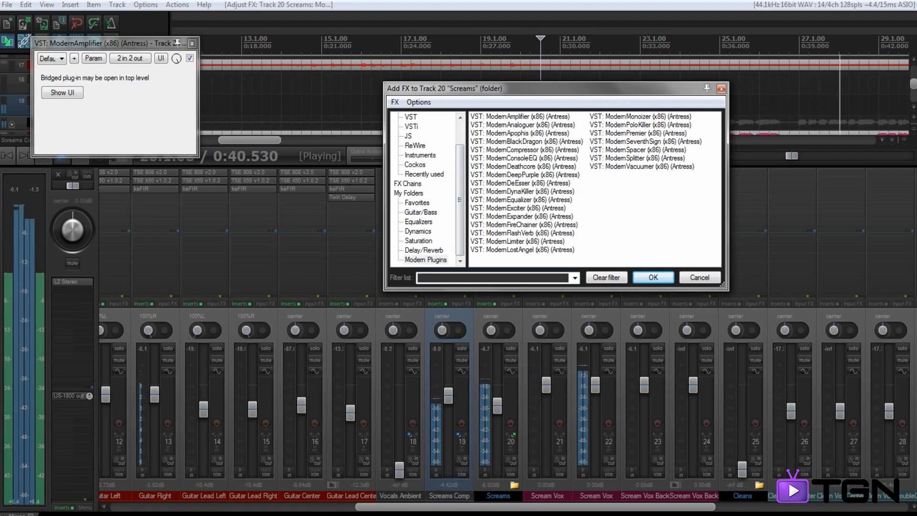
click(541, 48)
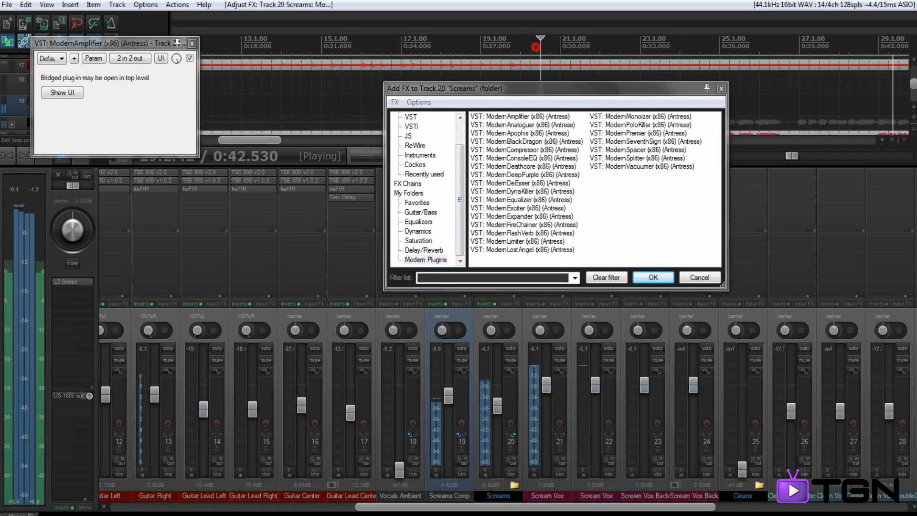
key(space)
click(420, 212)
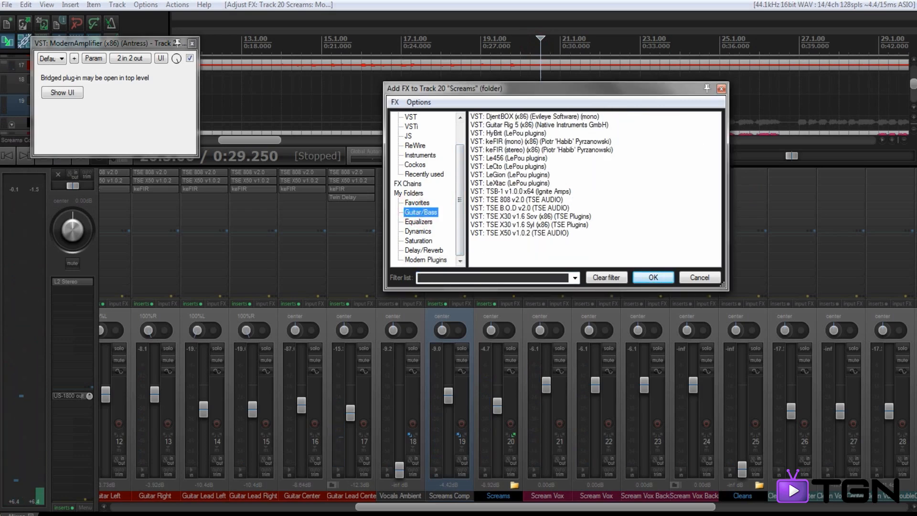
click(516, 200)
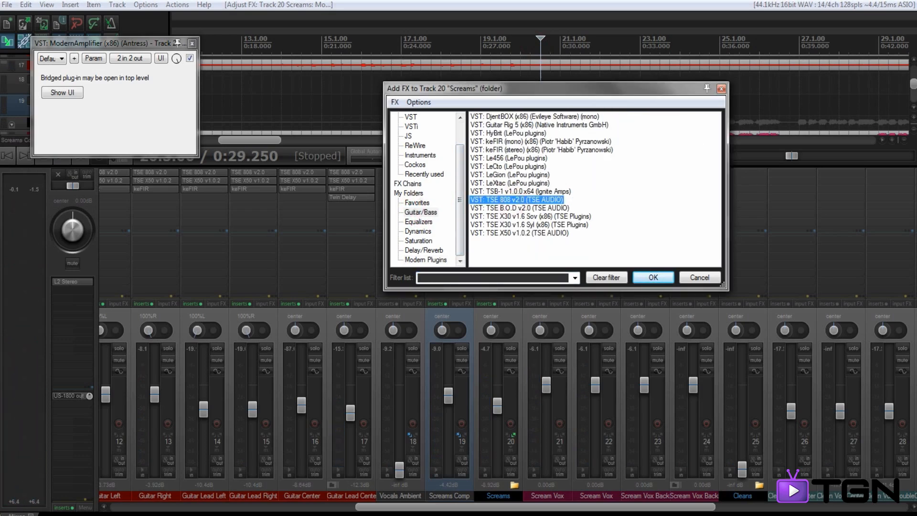
drag(550, 89, 672, 40)
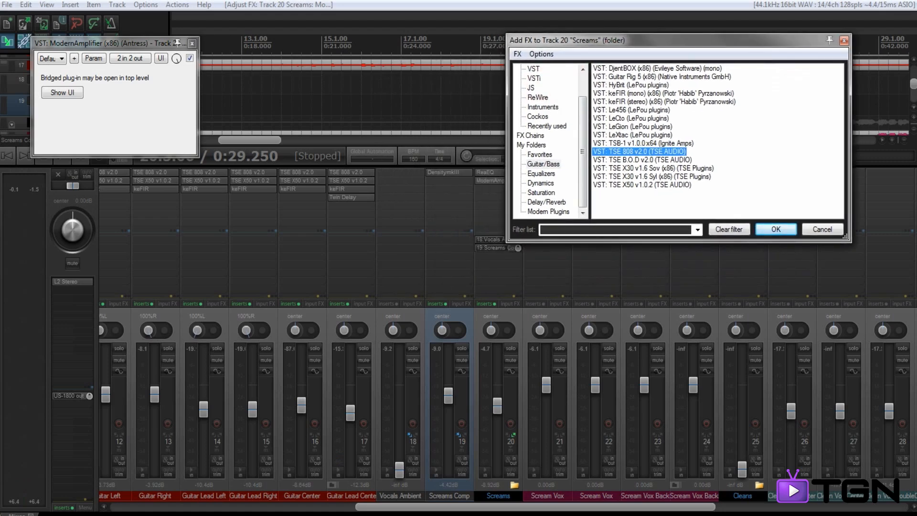
click(766, 230)
drag(95, 62, 645, 94)
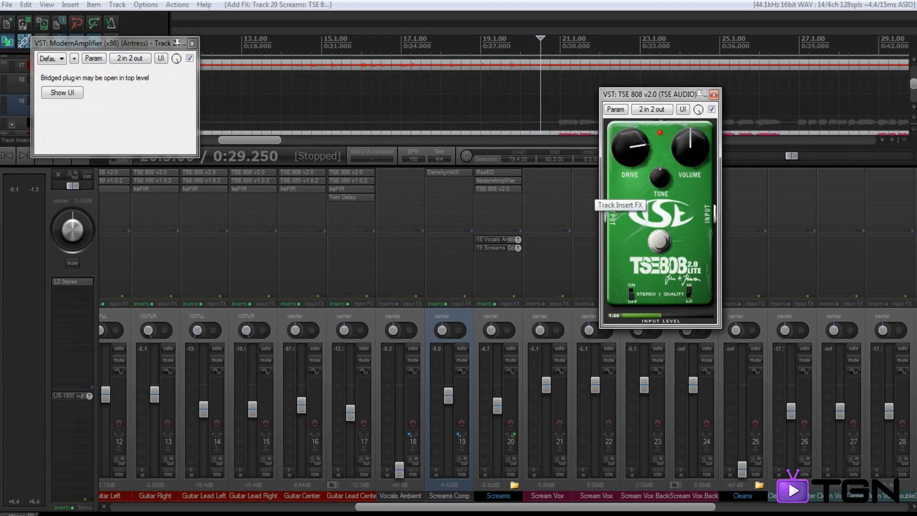
Adjust the TSE 808's drive slightly, and bypass and re-enable the pedal during playback from 0:27.000 to compare
drag(630, 147, 630, 155)
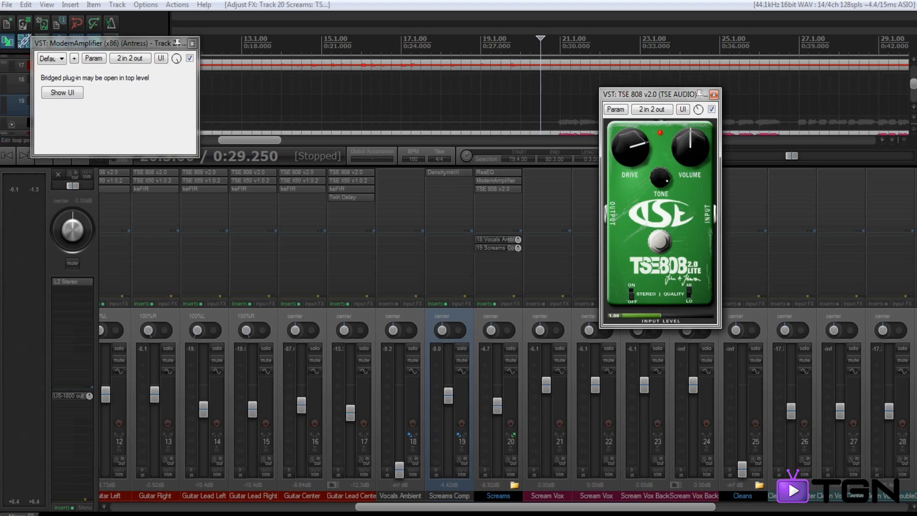
click(480, 40)
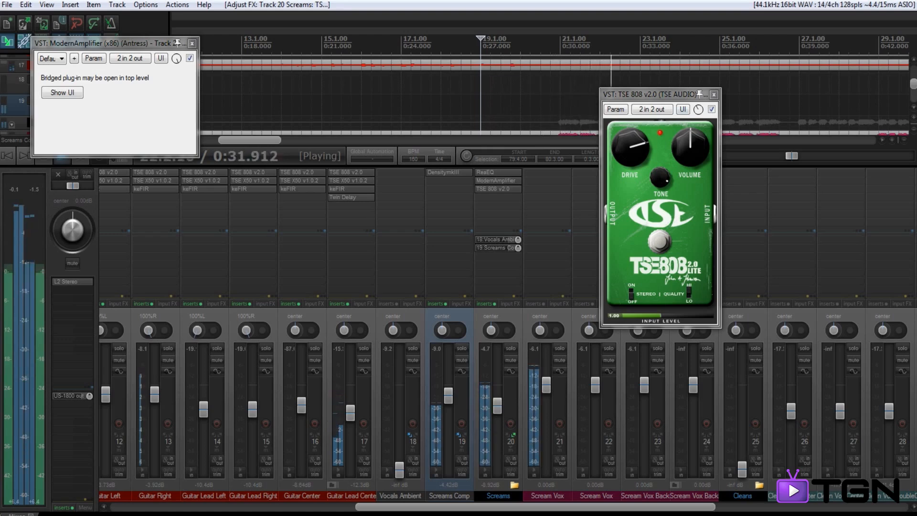
click(712, 110)
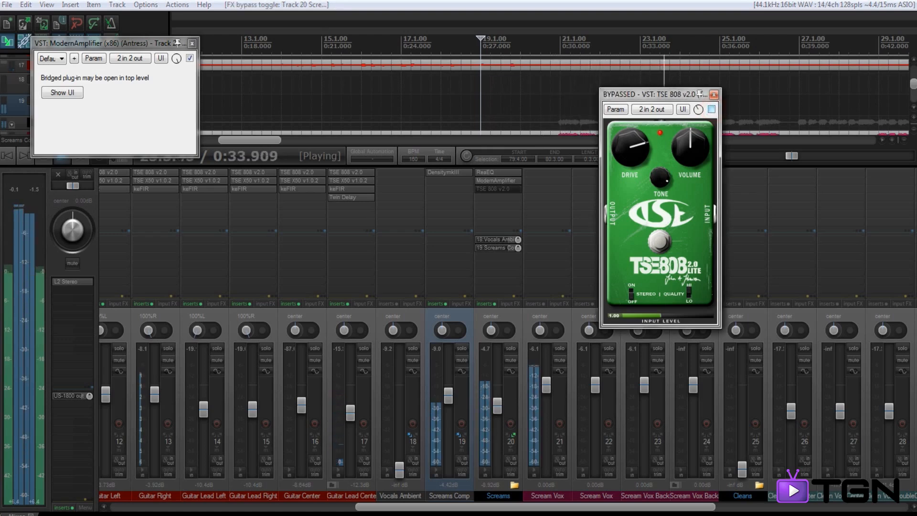
click(711, 110)
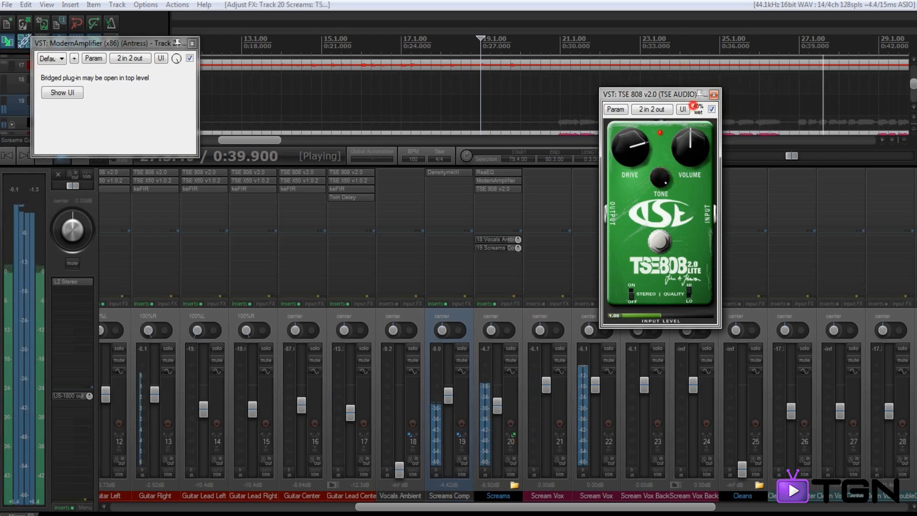
Lower the TSE 808's wet mix on Screams during playback, stop the transport and close the pedal's window
drag(694, 106, 694, 112)
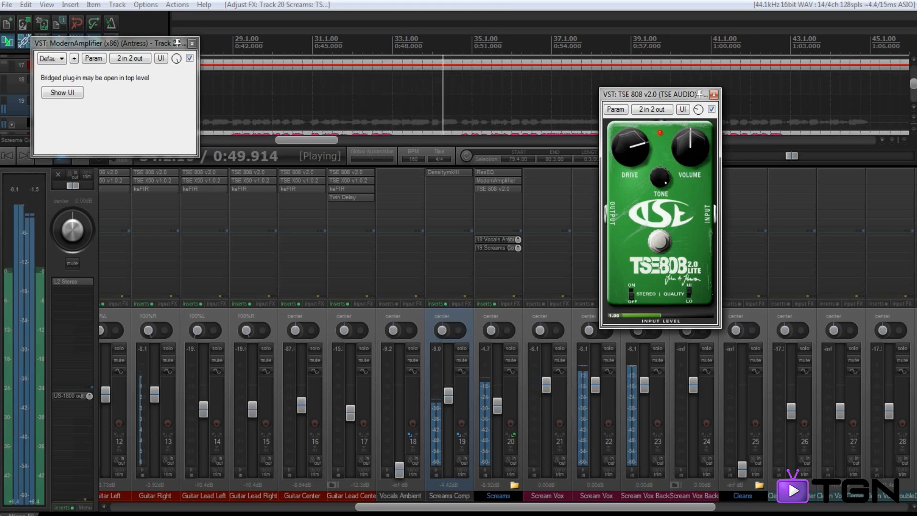
key(space)
drag(434, 508, 384, 507)
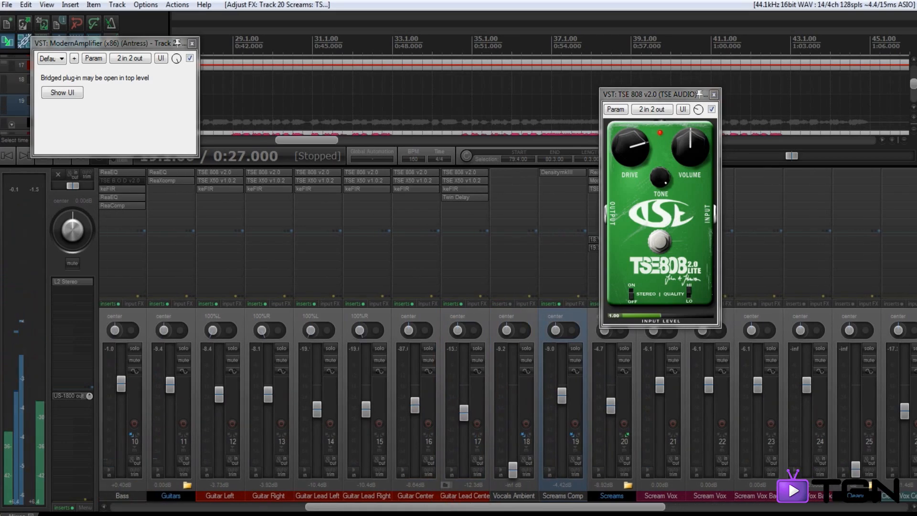
click(713, 95)
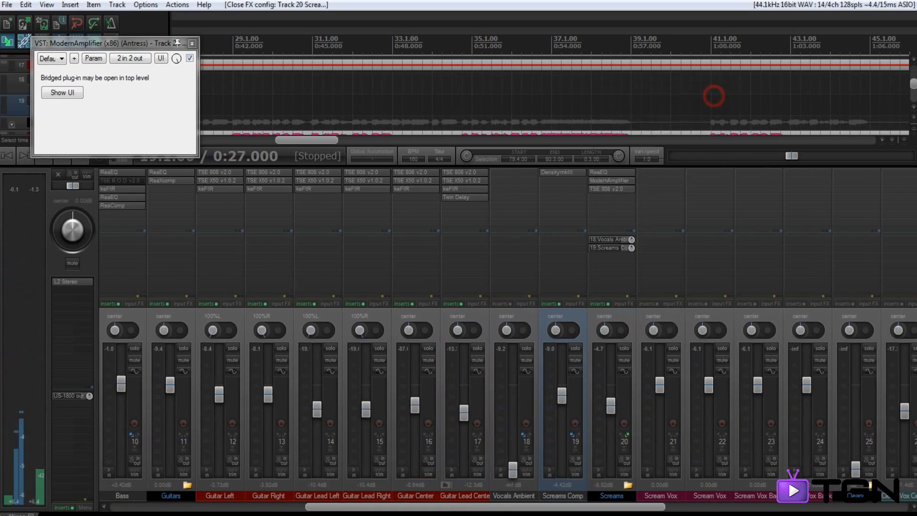
Add the epicVerb reverb from the Delay/Reverb folder to Vocals Ambient and set its early reflections to ROOM 1
right_click(500, 313)
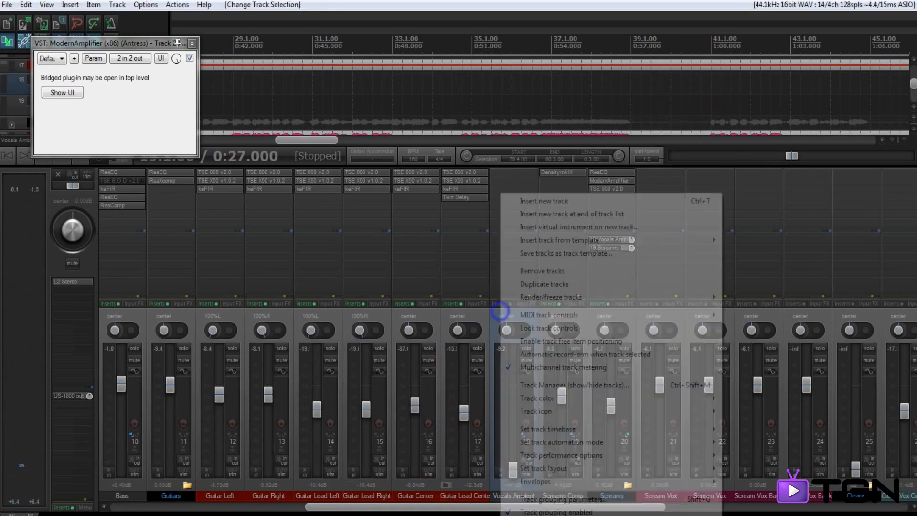
click(496, 315)
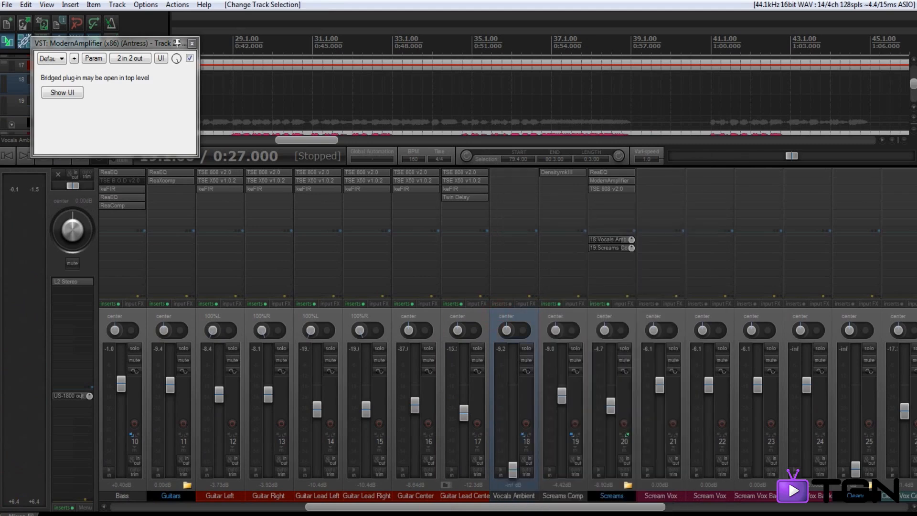
double_click(512, 171)
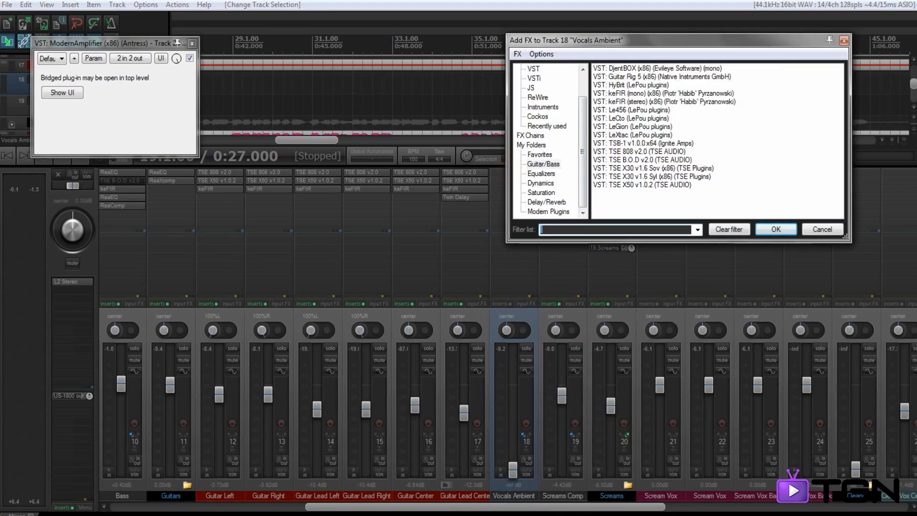
click(551, 203)
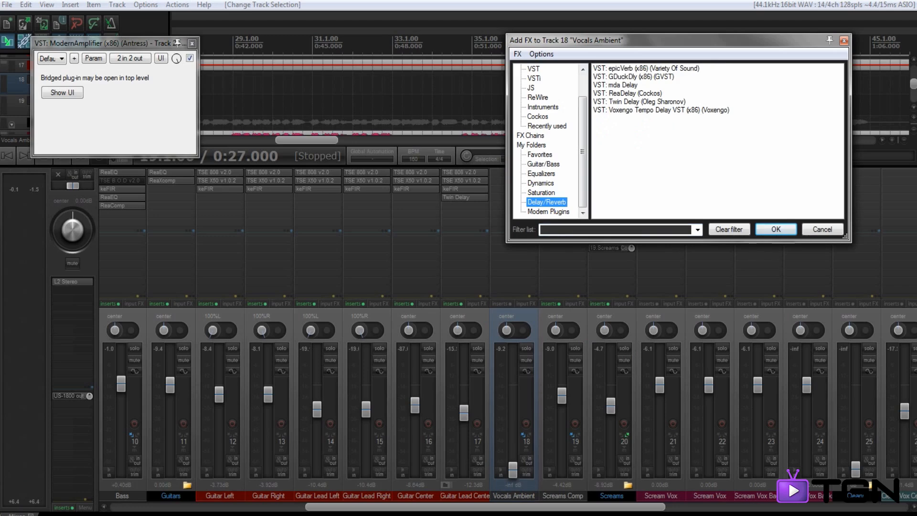
double_click(646, 68)
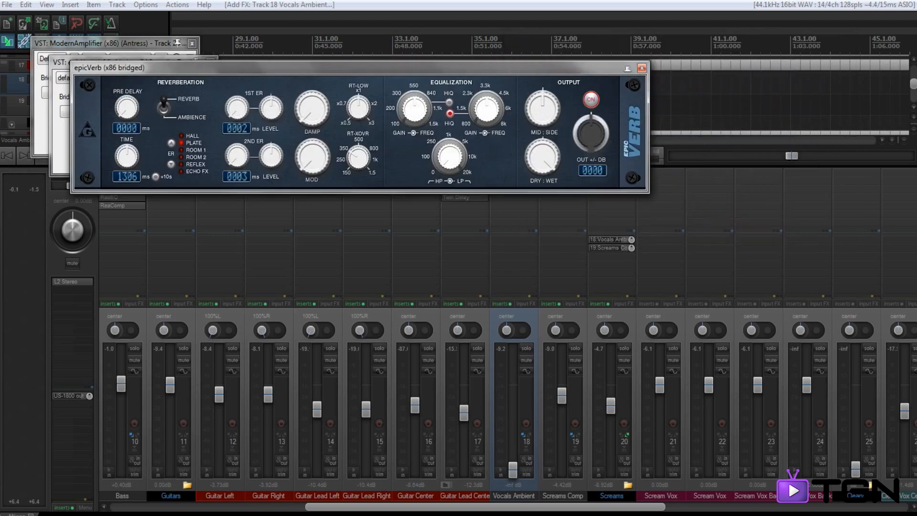
drag(437, 72, 615, 101)
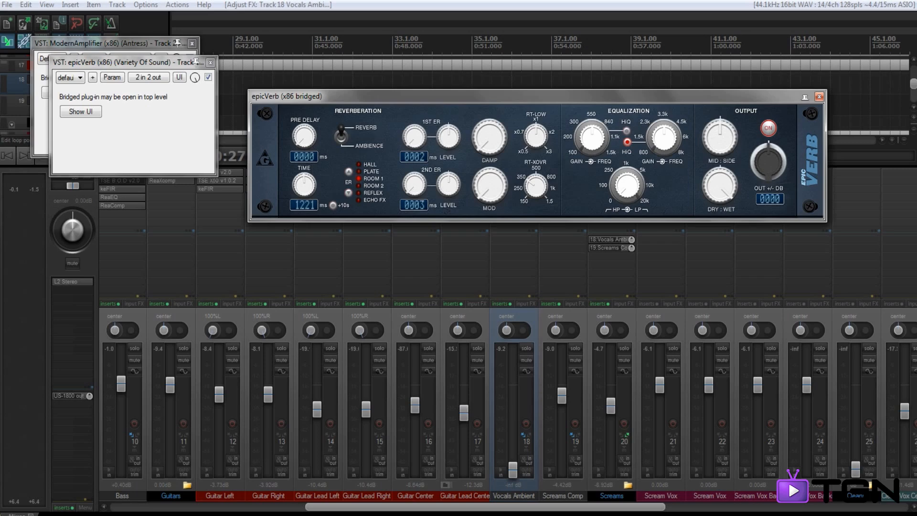
Raise the Vocals Ambient volume to about -23 dB during playback and close the epicVerb interface
key(space)
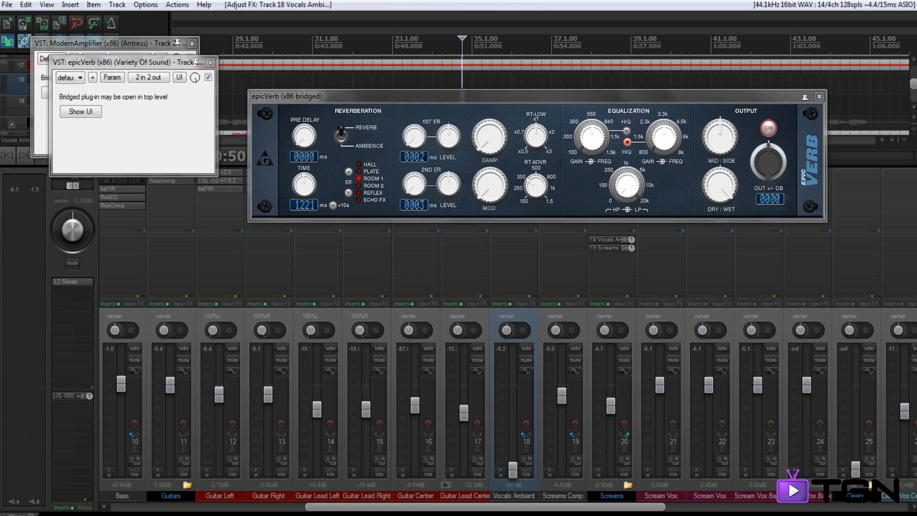
click(512, 474)
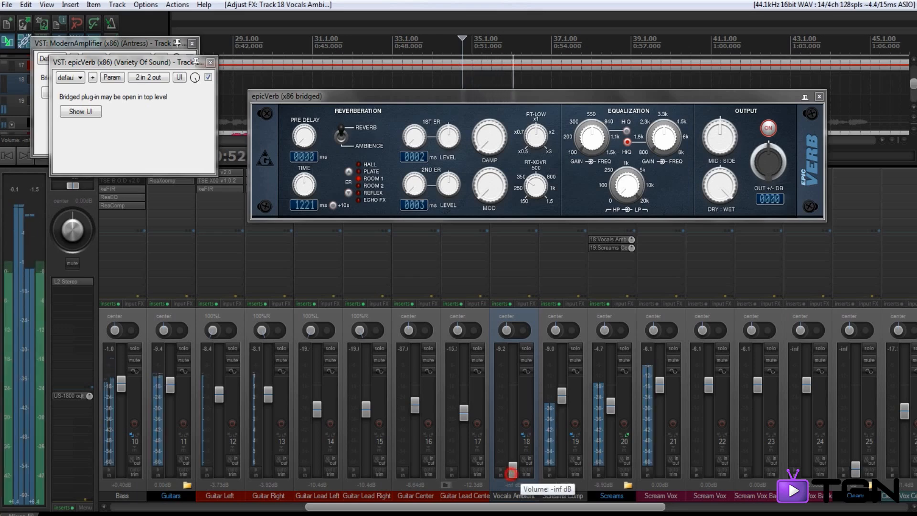
drag(512, 474, 512, 418)
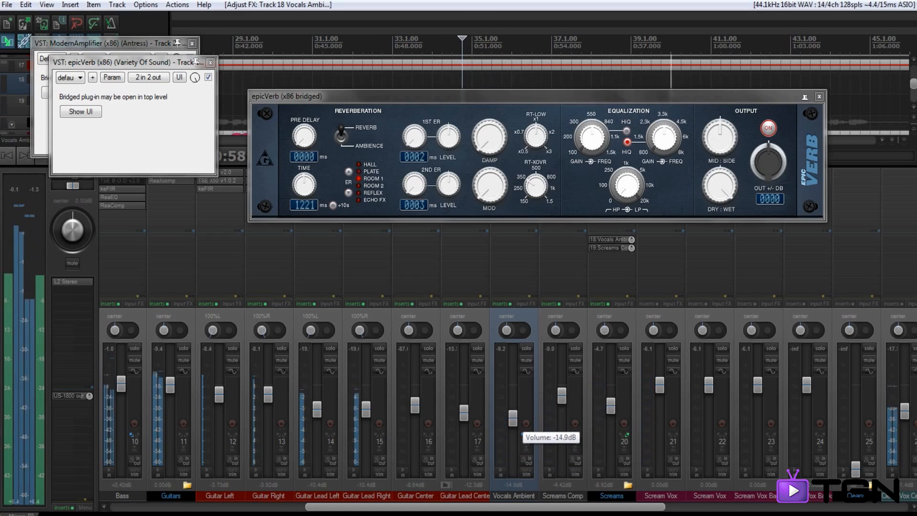
drag(513, 418, 513, 432)
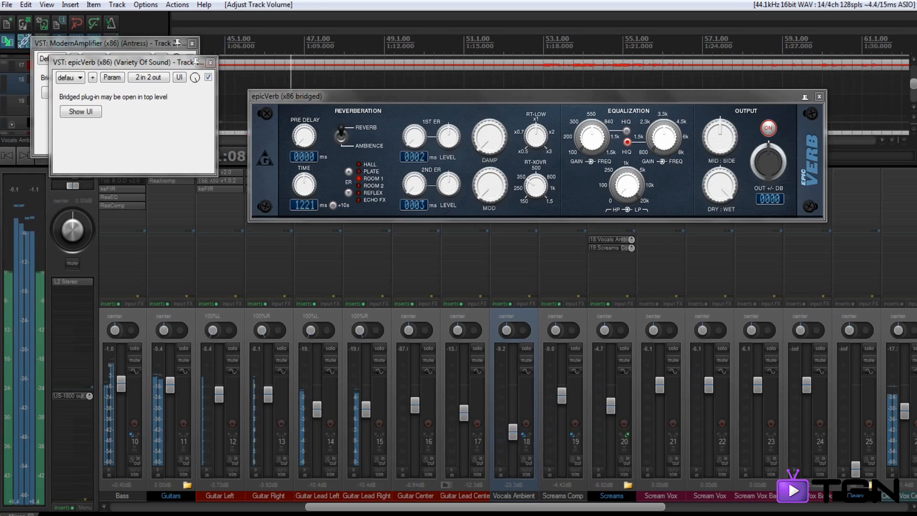
click(819, 96)
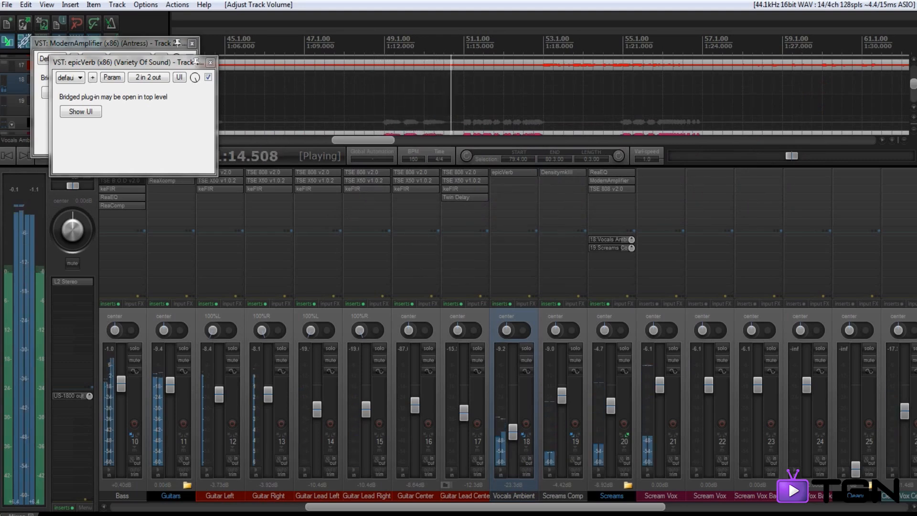
Add the DensitymkIII compressor from the Dynamics folder after epicVerb on Vocals Ambient and set its timing to 2.0/150
click(508, 180)
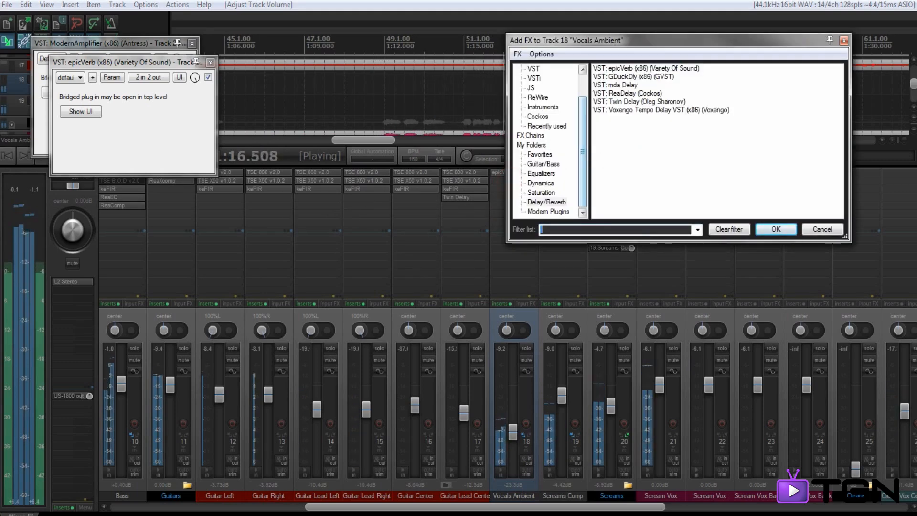
click(586, 113)
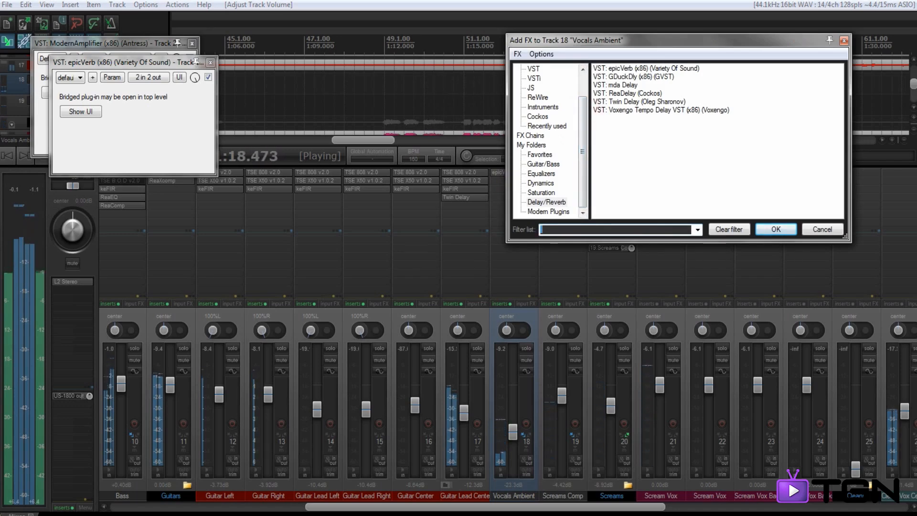
click(541, 183)
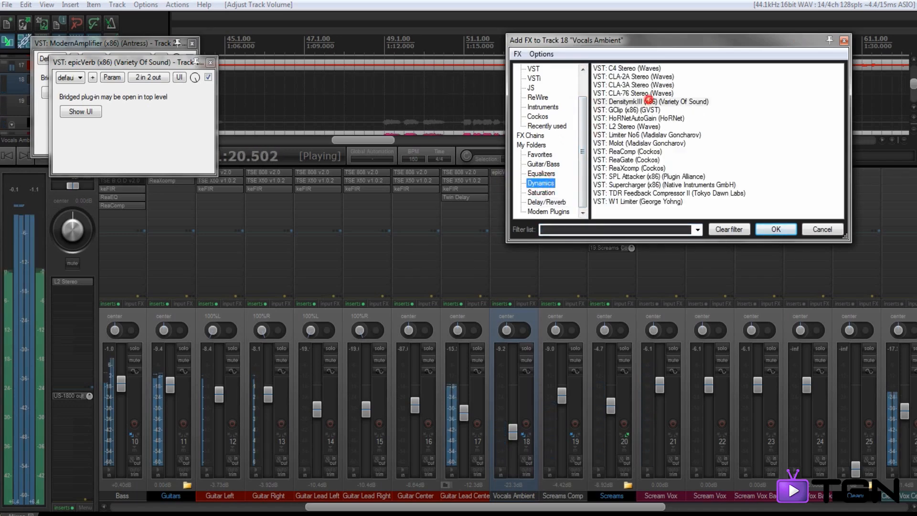
double_click(650, 101)
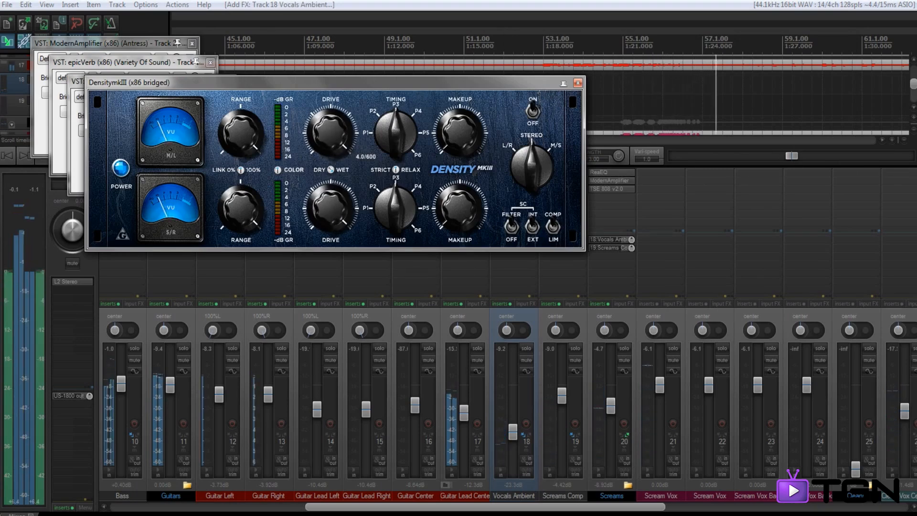
drag(396, 132, 396, 152)
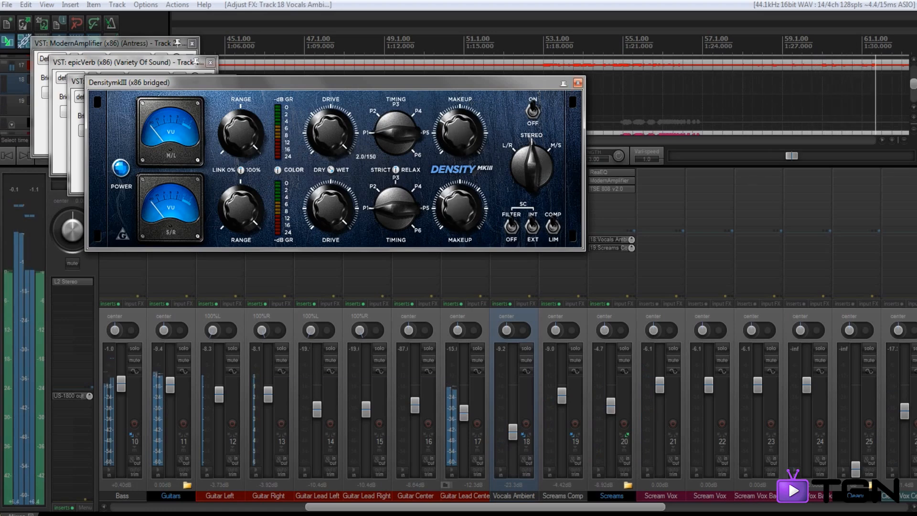
Adjust the DensitymkIII makeup gain on Vocals Ambient while playing from bar 73, and close its interface
drag(913, 83, 913, 88)
scroll(747, 98, down, 3)
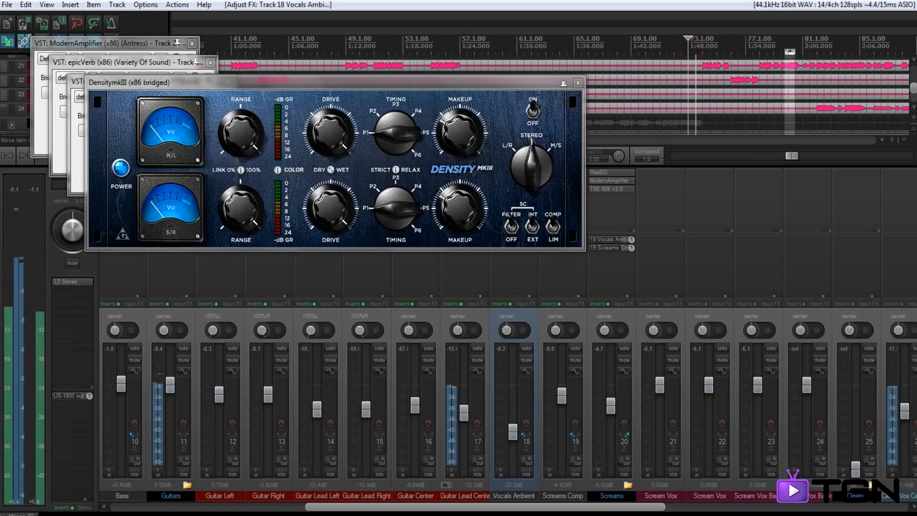
drag(460, 132, 460, 108)
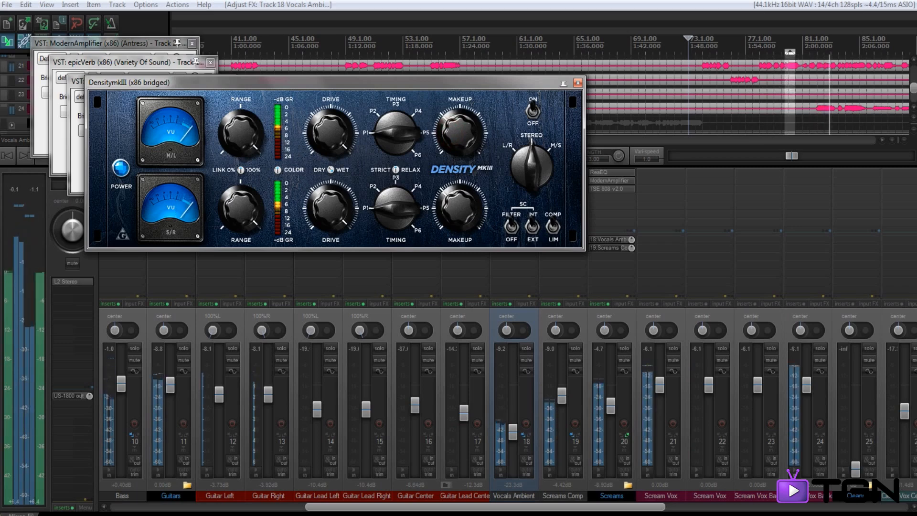
click(578, 83)
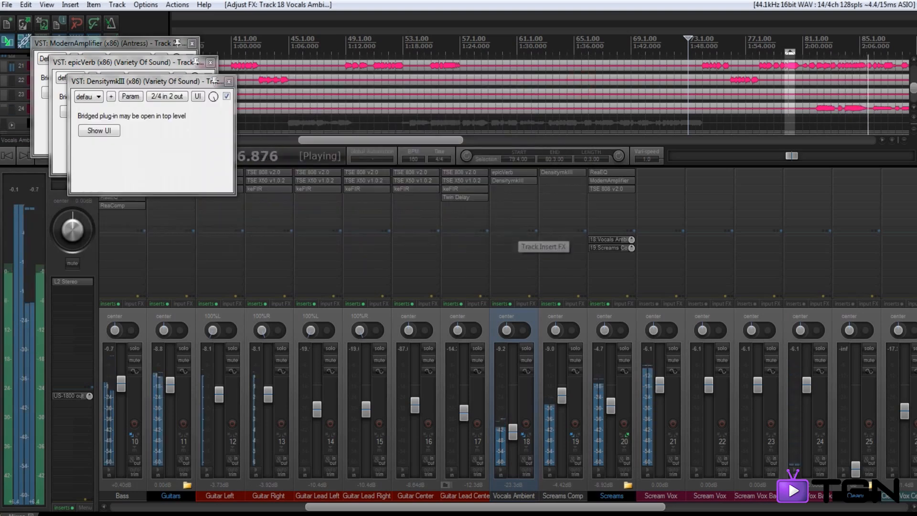
Close the DensitymkIII, epicVerb and ModernAmplifier plug-in windows and stop playback
scroll(667, 304, right, 6)
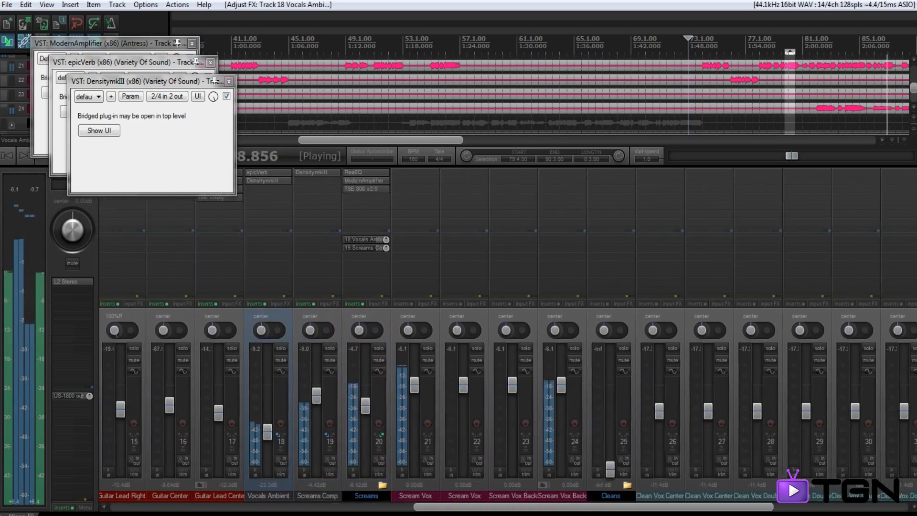
scroll(507, 305, right, 1)
scroll(540, 93, down, 3)
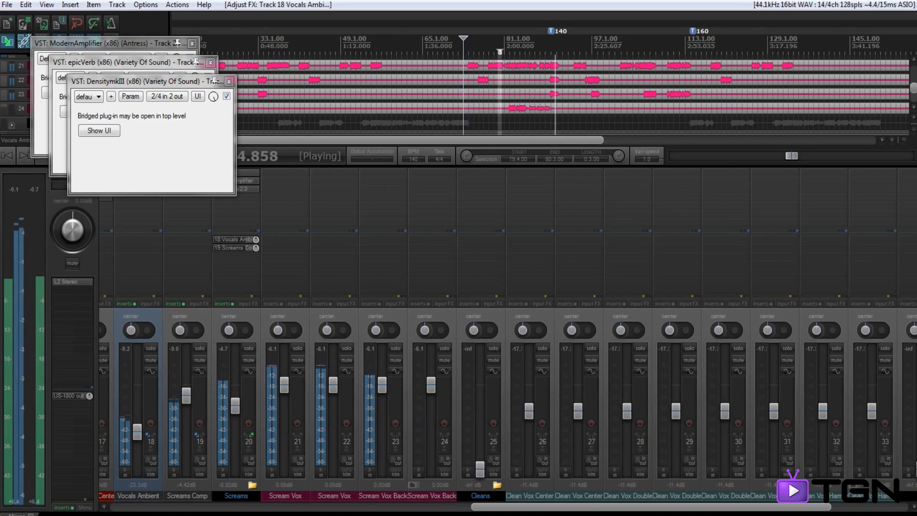
drag(519, 508, 543, 509)
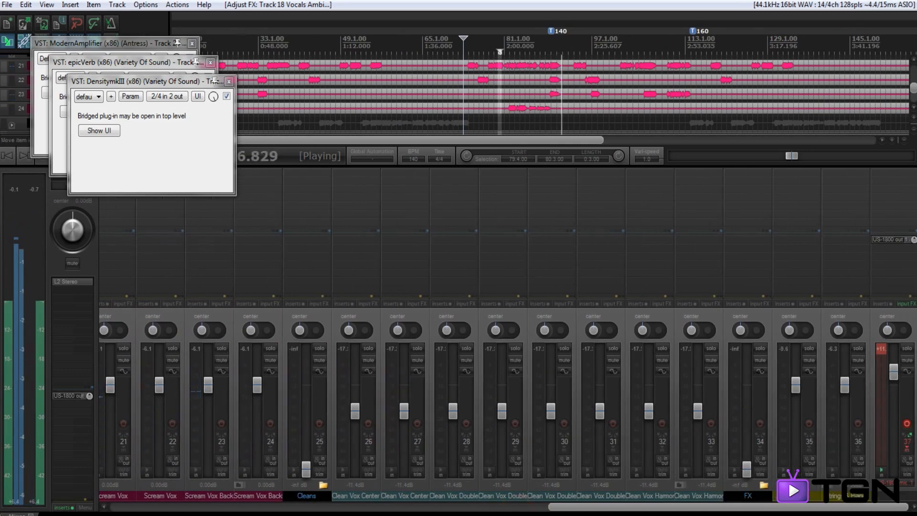
click(229, 81)
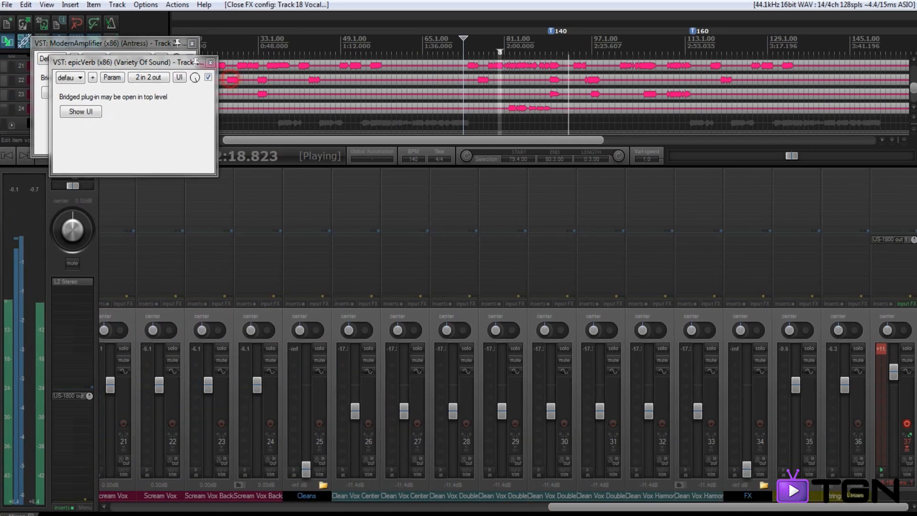
click(210, 62)
click(192, 44)
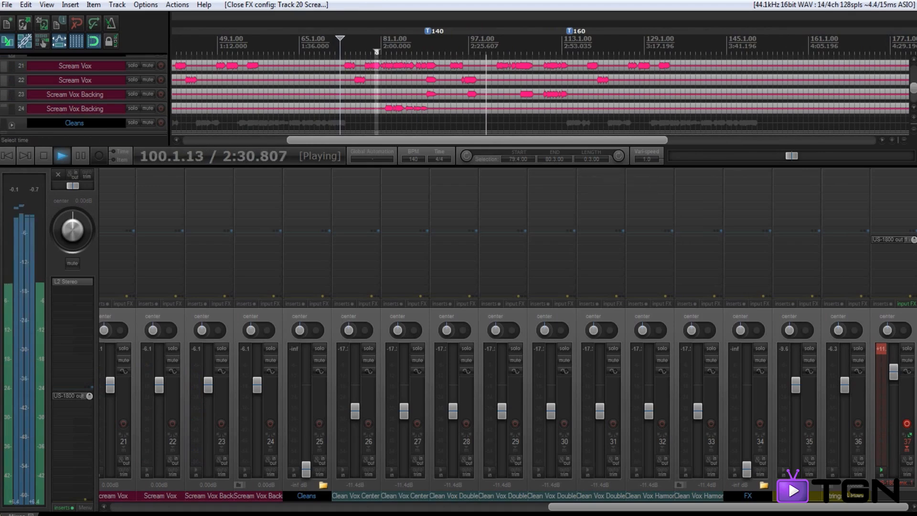
key(space)
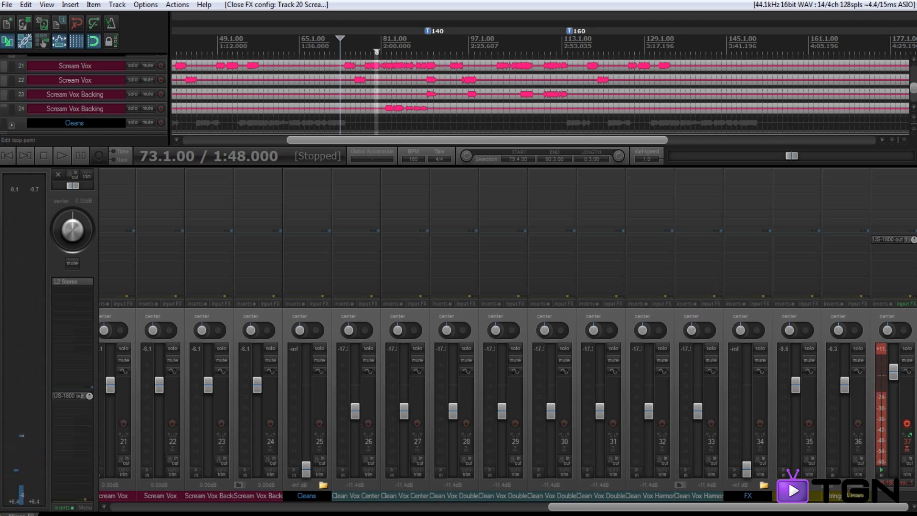
Play the scream vocal section from bar 94 to check the processed mix, and stop playback
click(451, 42)
scroll(451, 86, up, 5)
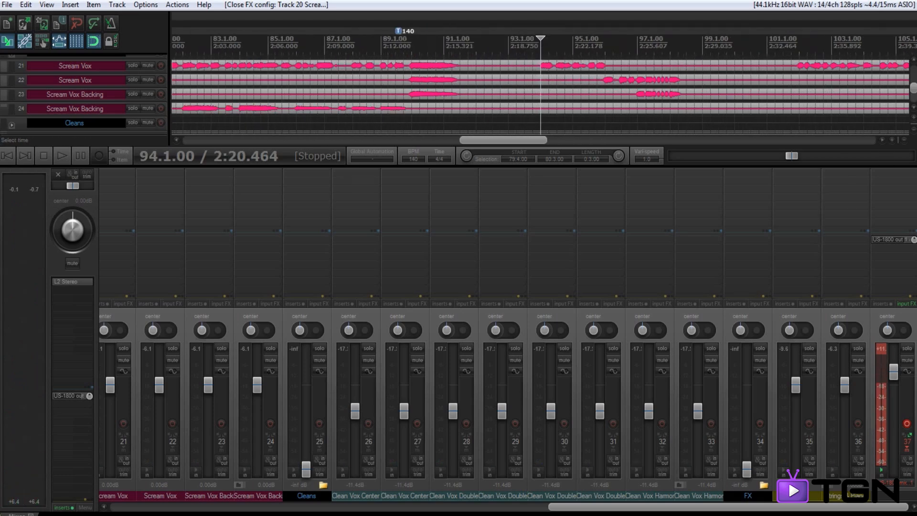
scroll(540, 86, up, 2)
drag(519, 140, 535, 140)
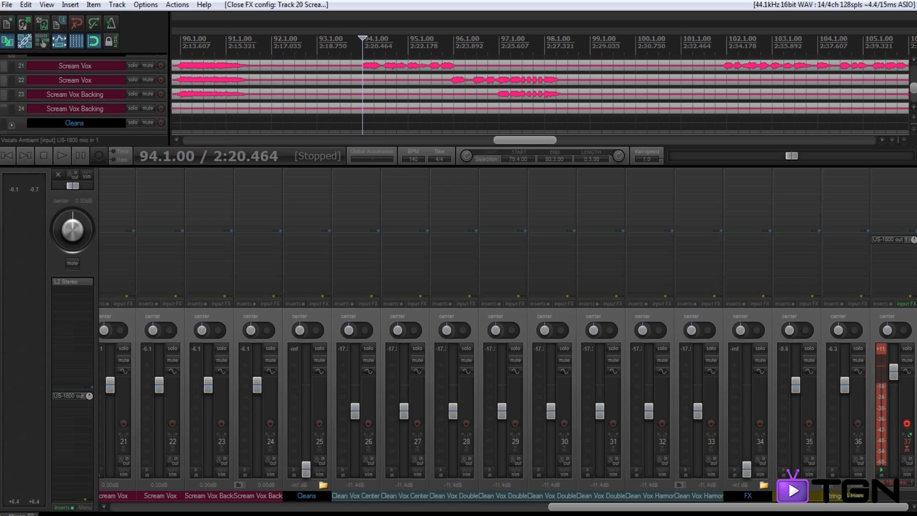
key(space)
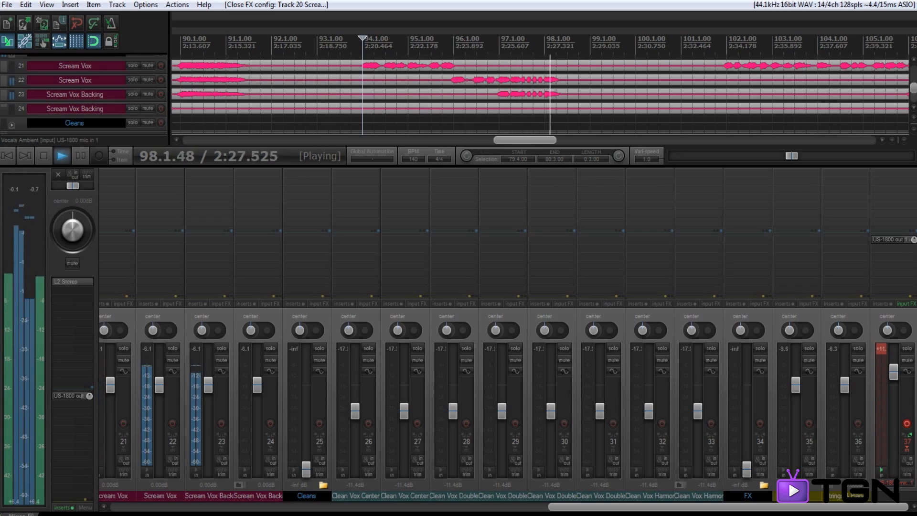
key(space)
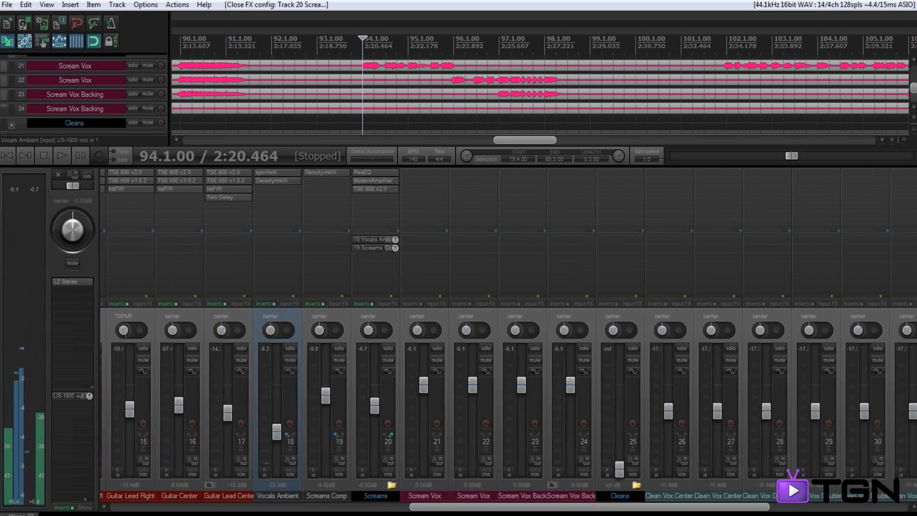
drag(589, 507, 585, 507)
scroll(540, 87, down, 5)
scroll(540, 87, down, 5)
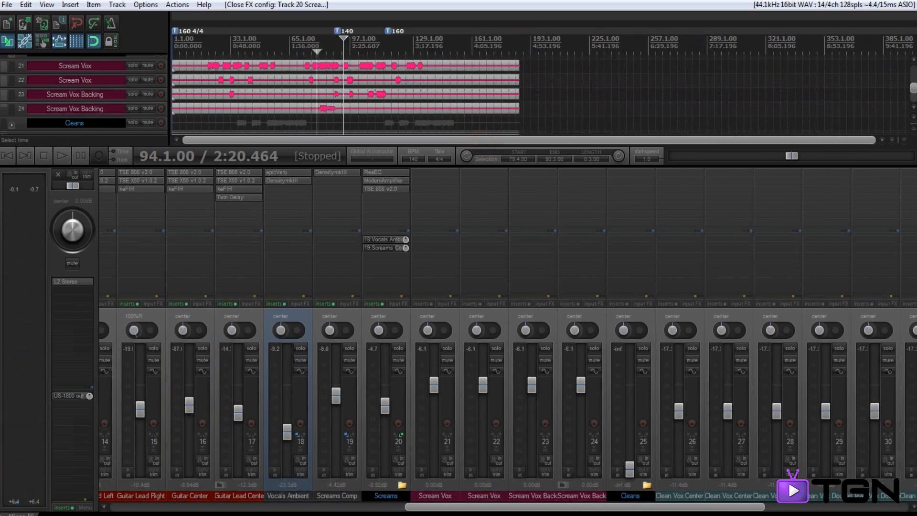
drag(585, 507, 729, 507)
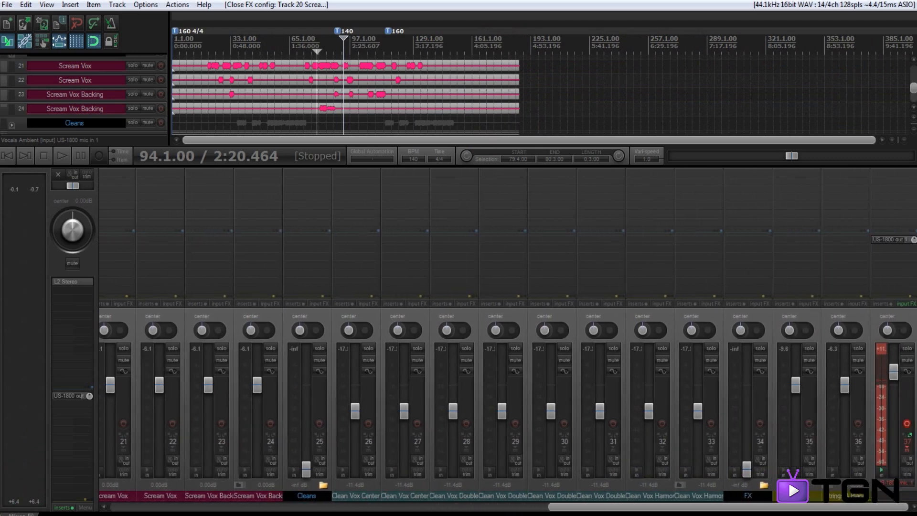
drag(729, 507, 291, 506)
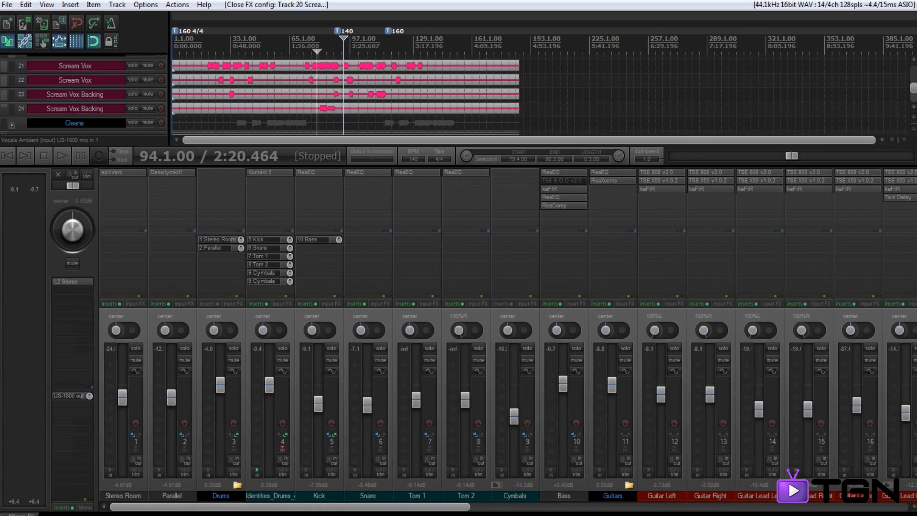